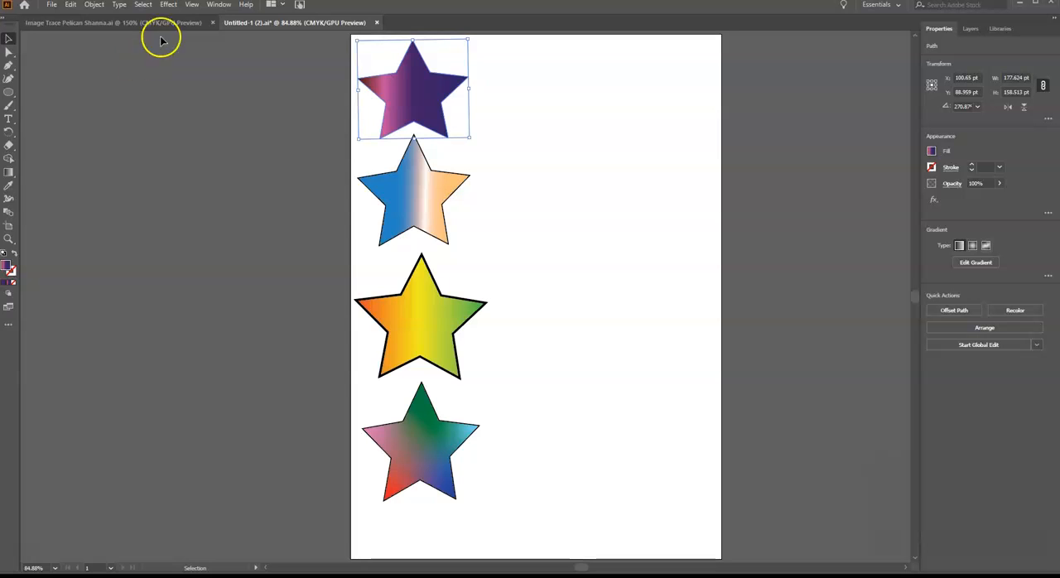
# Bring up the Gradient settings beside the artboard and check the gradient used by each of the four stars
pyautogui.click(219, 5)
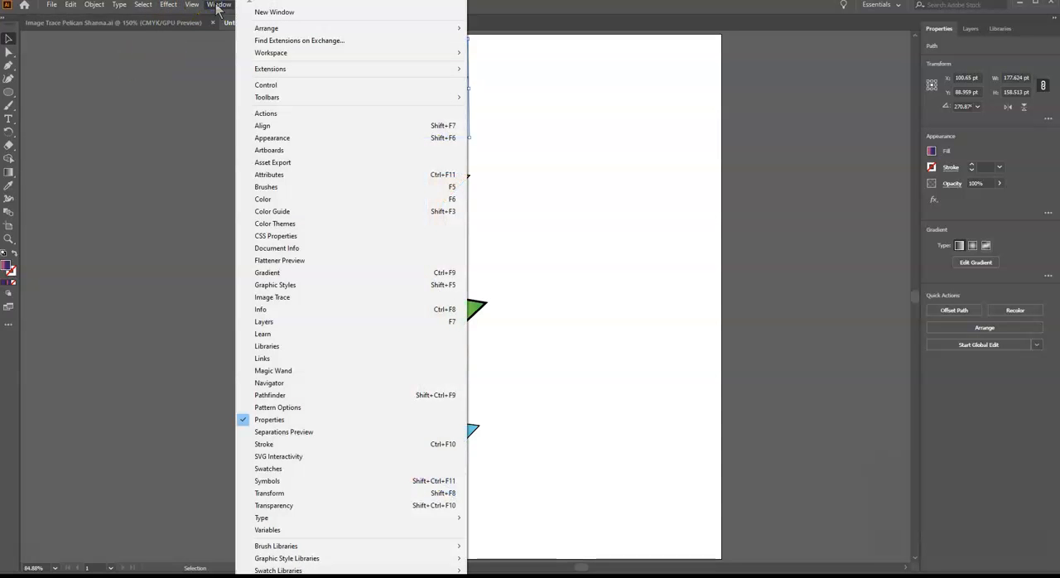
pyautogui.click(270, 273)
pyautogui.moveTo(467, 325); pyautogui.dragTo(262, 44)
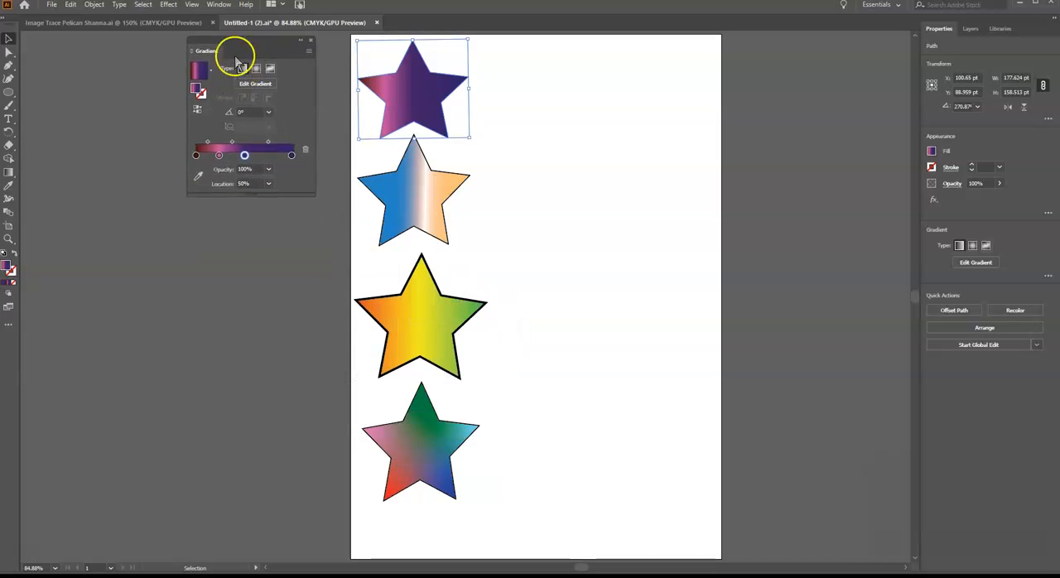
pyautogui.click(406, 202)
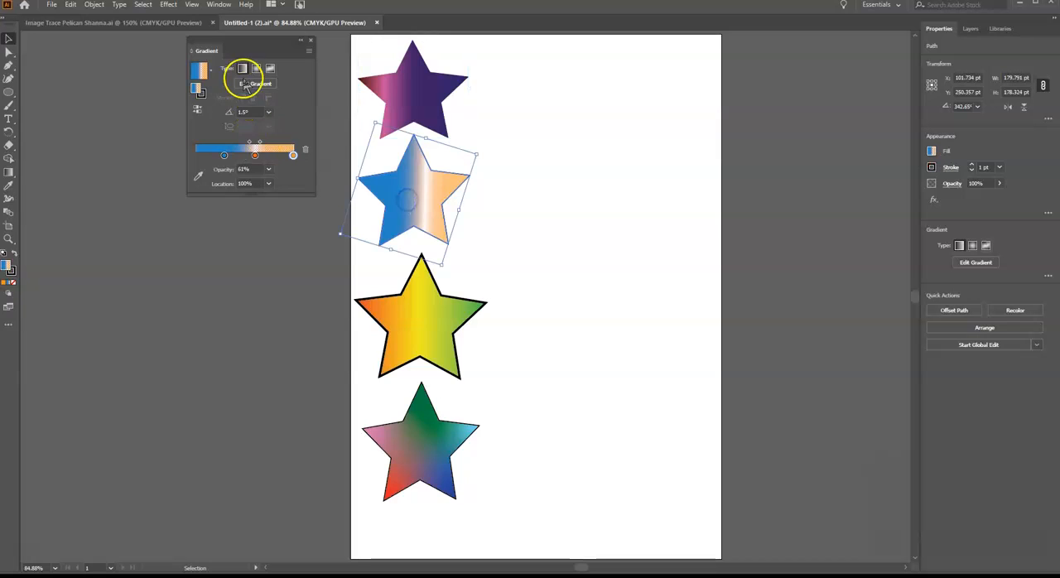
pyautogui.click(407, 344)
pyautogui.click(405, 447)
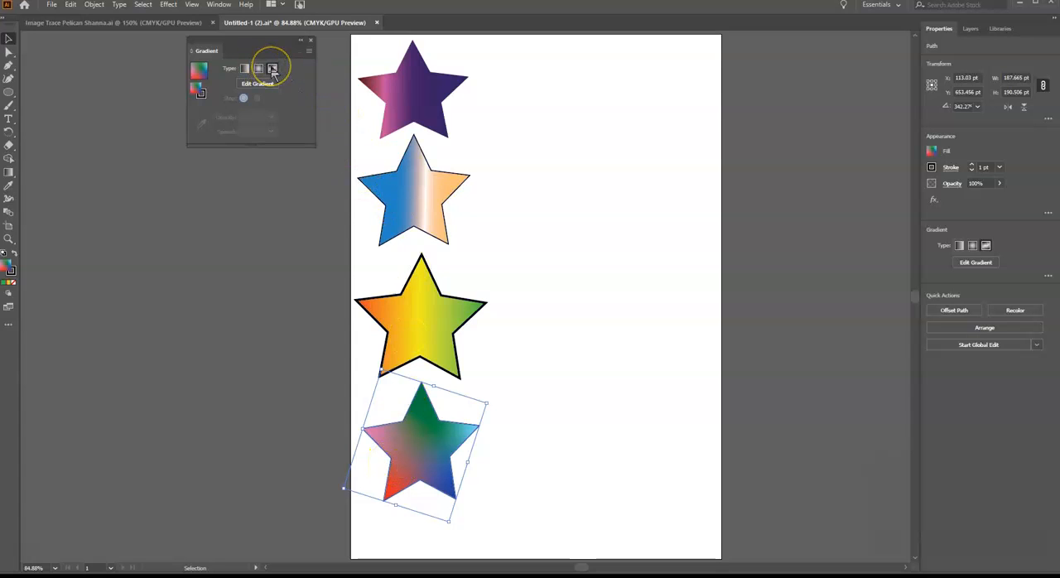
pyautogui.click(397, 86)
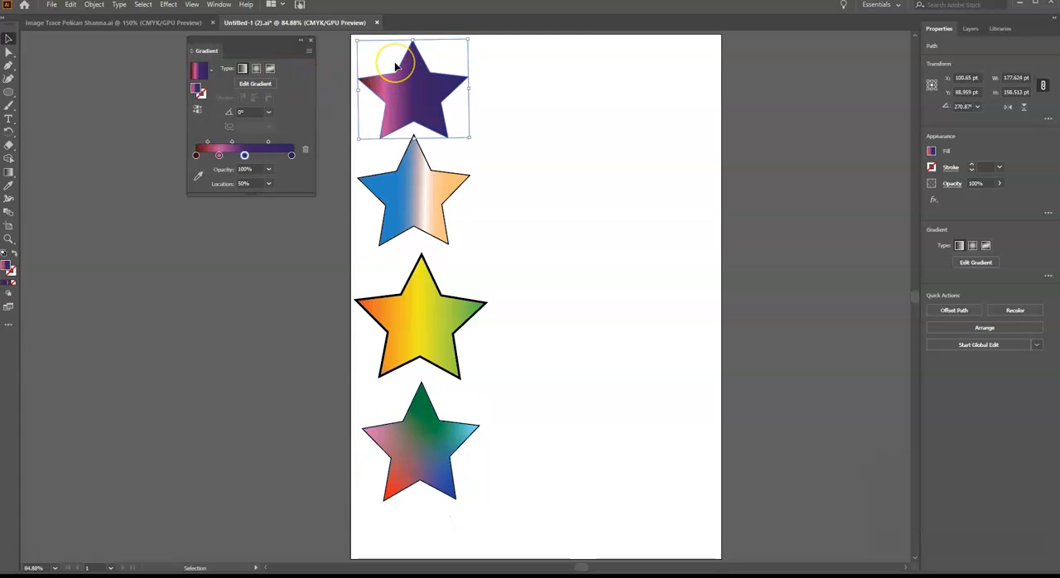
# Duplicate each of the four stars, placing every copy beside its original and slightly lower
pyautogui.moveTo(419, 86); pyautogui.dragTo(501, 113)
pyautogui.moveTo(428, 202); pyautogui.dragTo(526, 241)
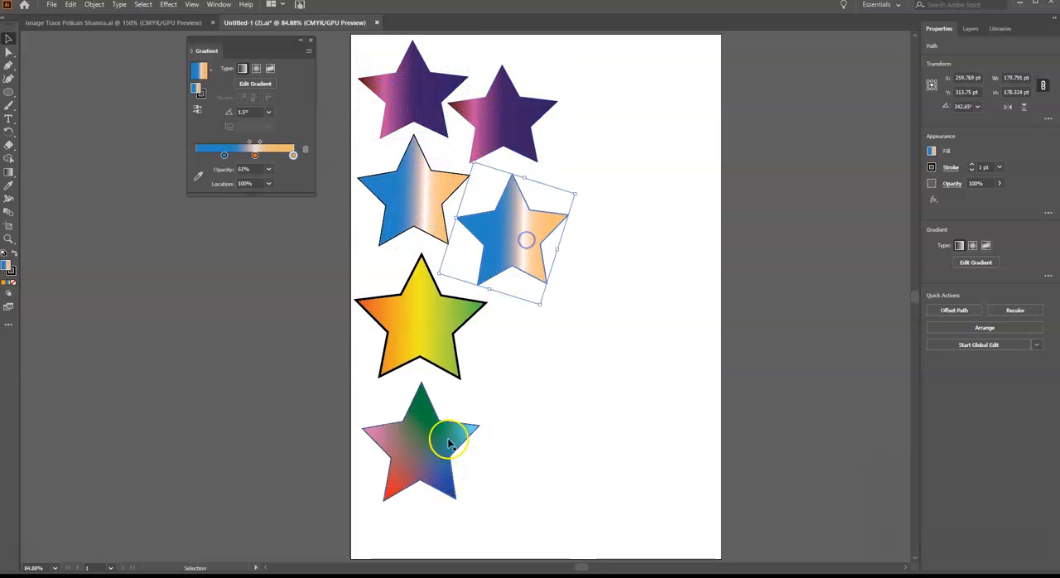
pyautogui.moveTo(425, 343); pyautogui.dragTo(532, 392)
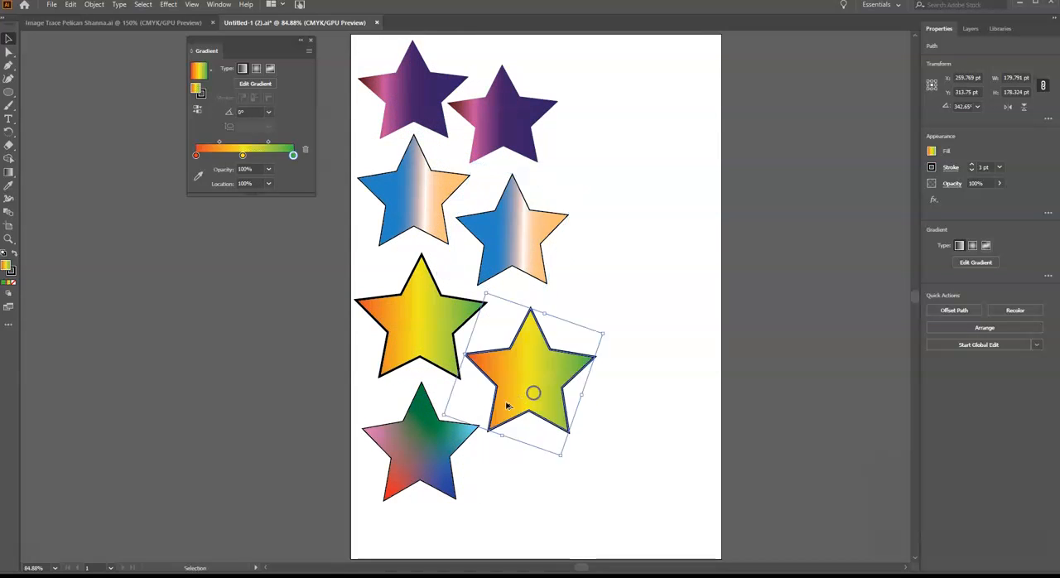
pyautogui.moveTo(424, 456); pyautogui.dragTo(527, 501)
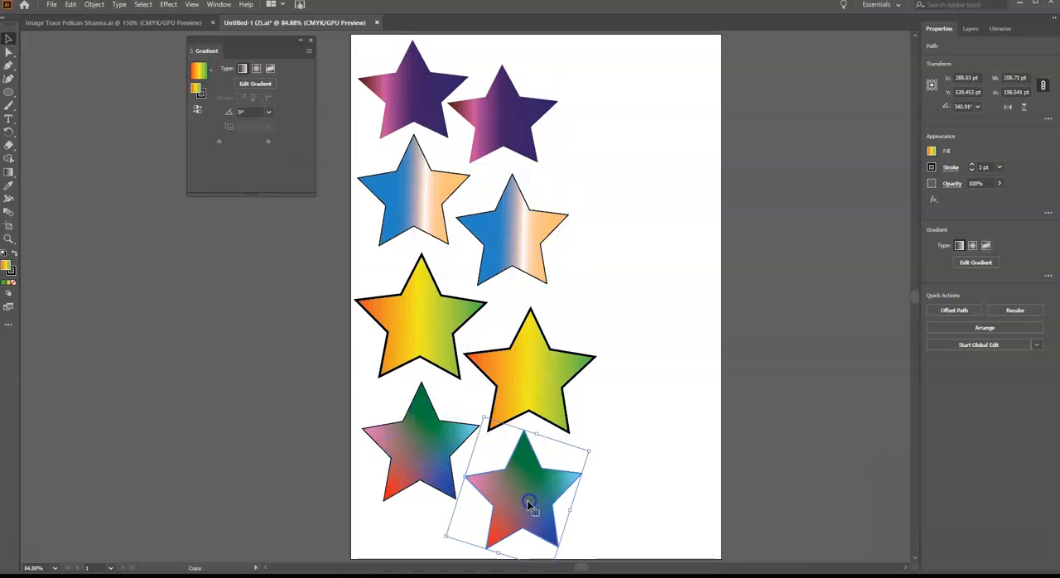
# Change the gradient type of the purple, blue-orange and yellow star copies to Radial
pyautogui.click(505, 106)
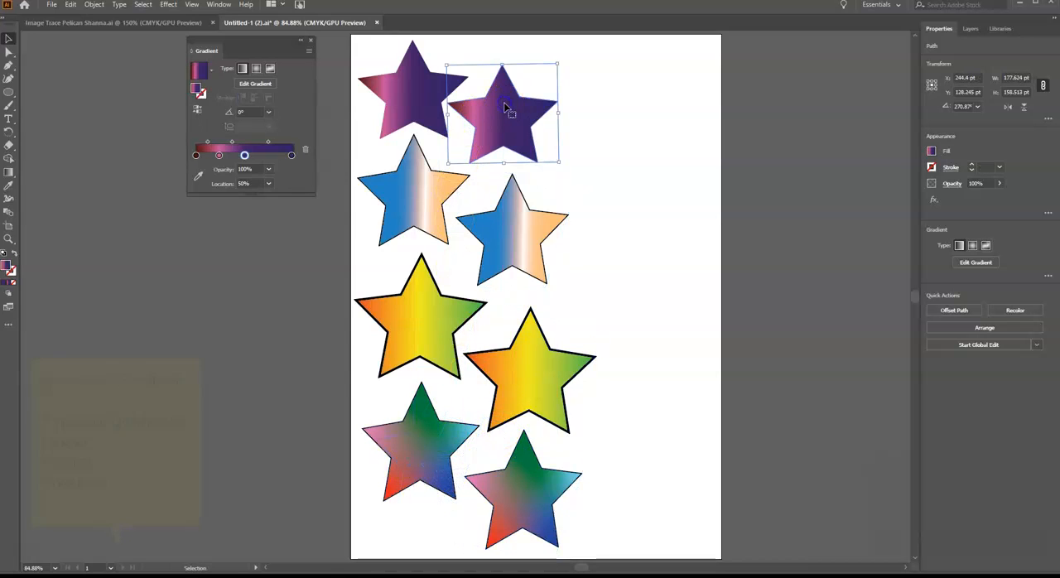
pyautogui.click(258, 71)
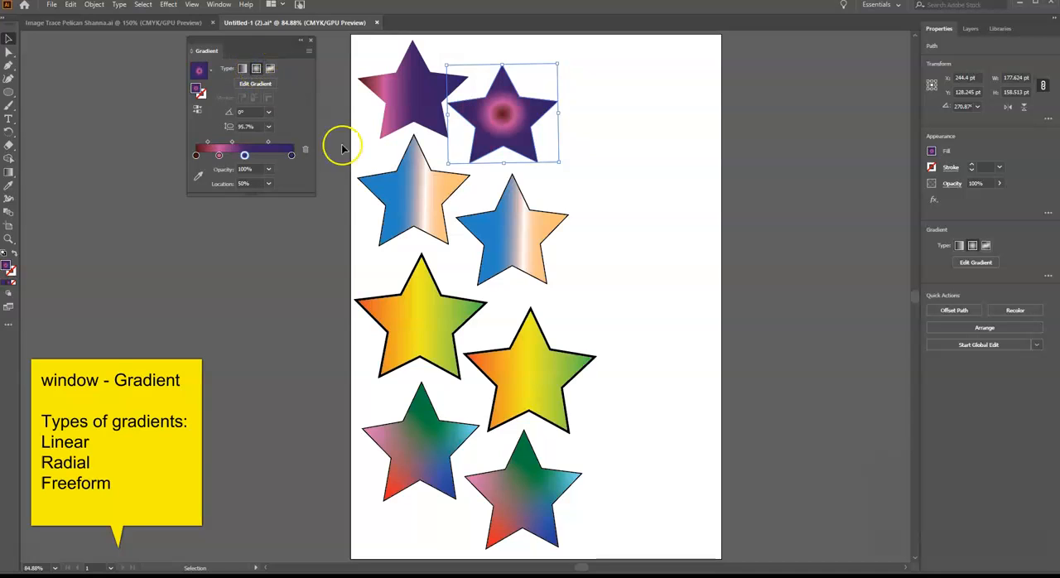
pyautogui.click(520, 236)
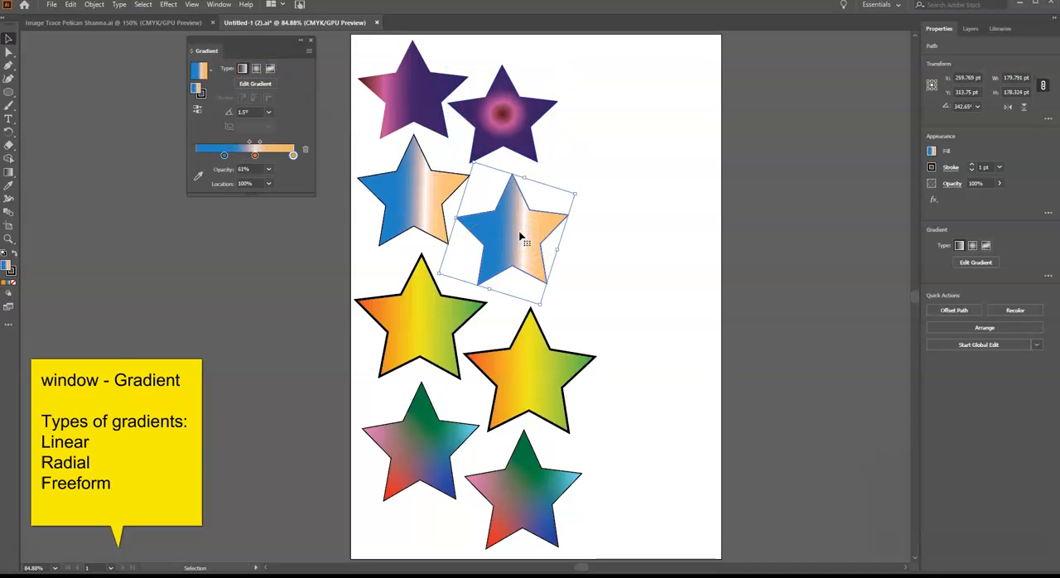
pyautogui.click(257, 70)
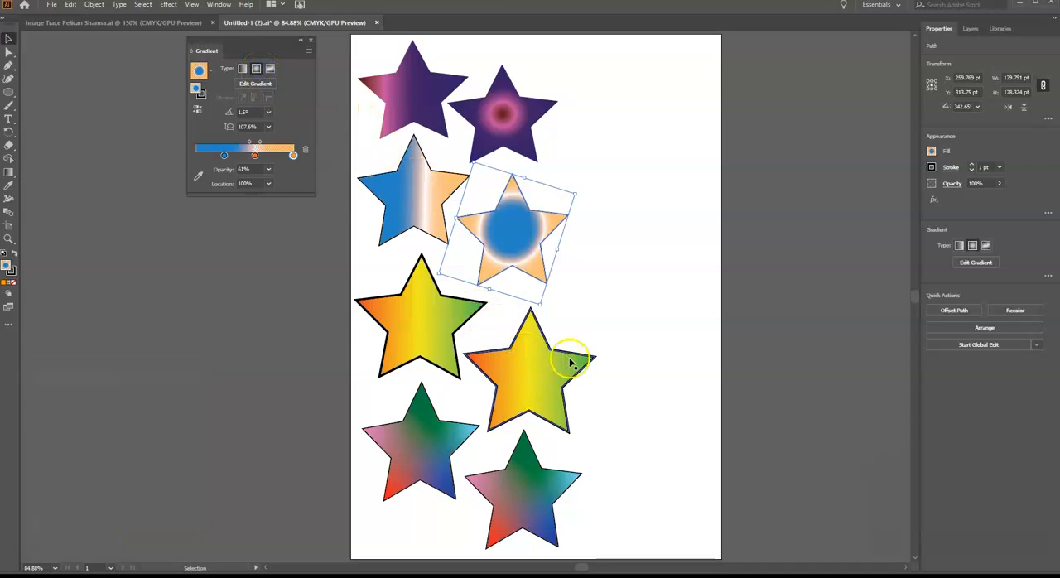
pyautogui.click(522, 379)
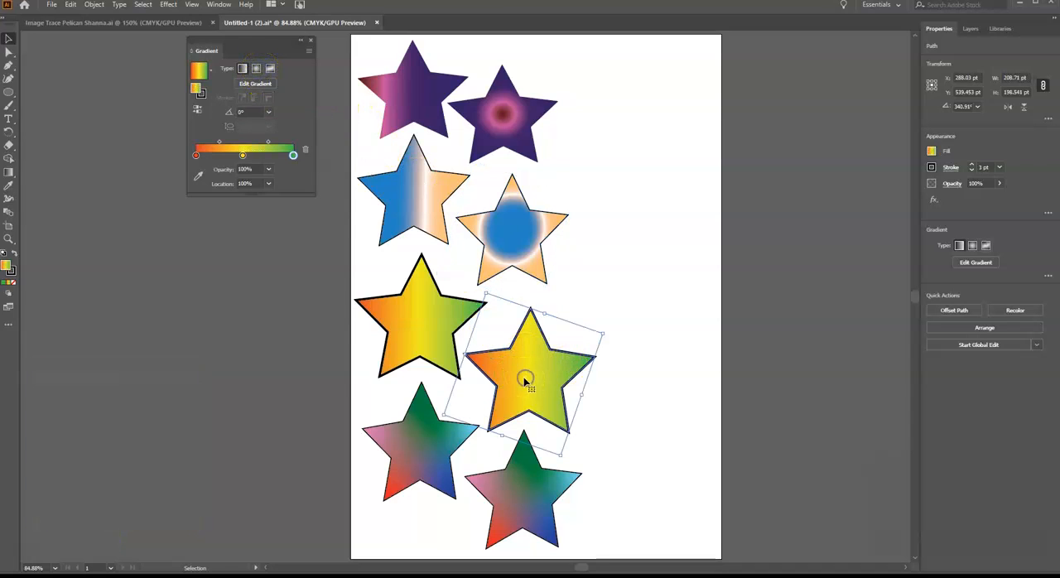
pyautogui.click(256, 70)
# Rearrange the blue-orange star copy's radial gradient stops to run white, blue, orange outward, with the orange stop at 81.56%
pyautogui.click(519, 248)
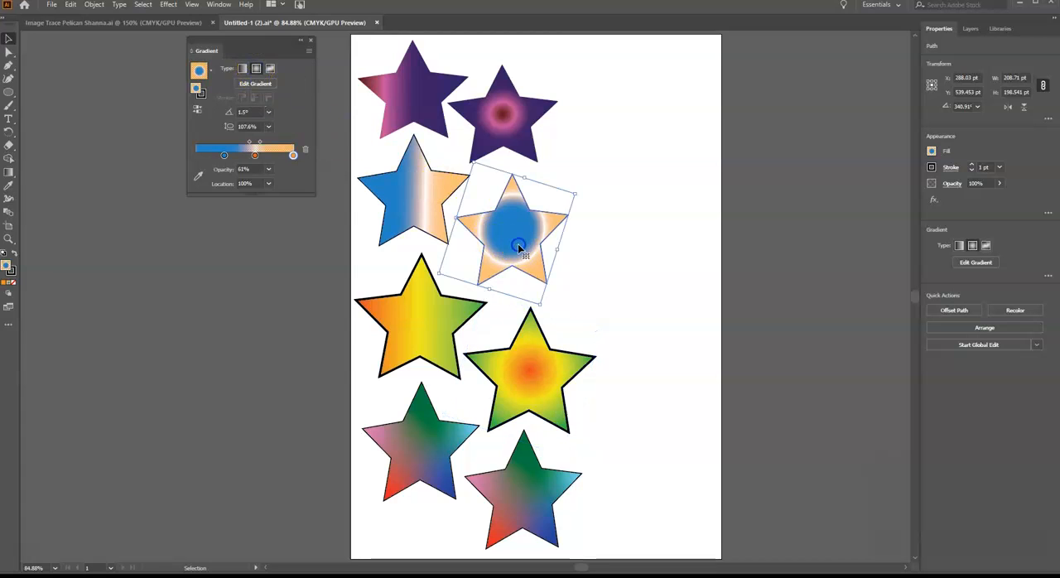
pyautogui.click(292, 154)
pyautogui.click(255, 155)
pyautogui.moveTo(255, 155); pyautogui.dragTo(281, 163)
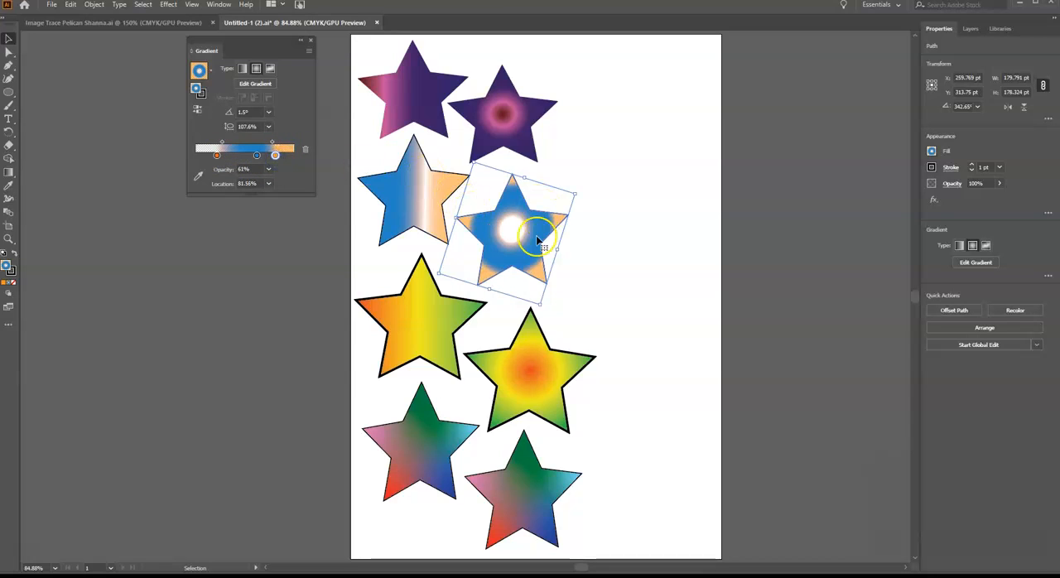
# Isolate the multicolored star copy and replace its fill with a fresh Freeform gradient
pyautogui.click(522, 499)
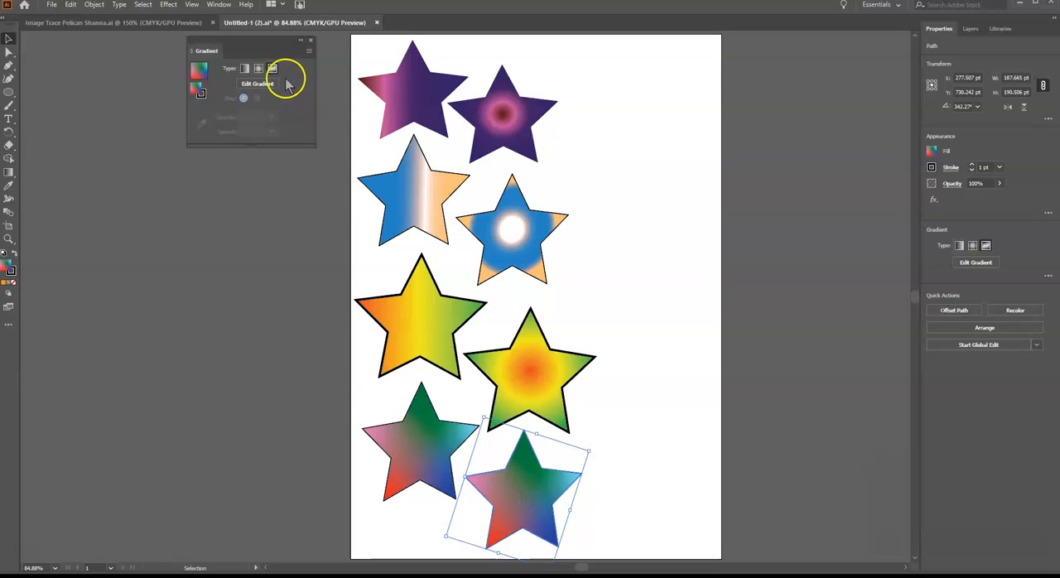
pyautogui.moveTo(528, 440); pyautogui.dragTo(524, 463)
pyautogui.doubleClick(524, 462)
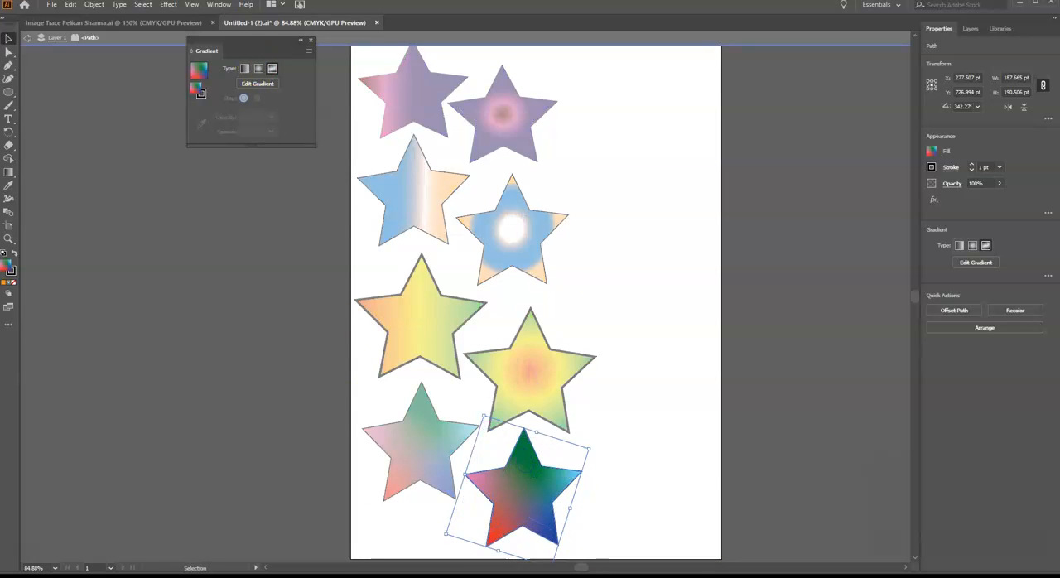
pyautogui.click(260, 71)
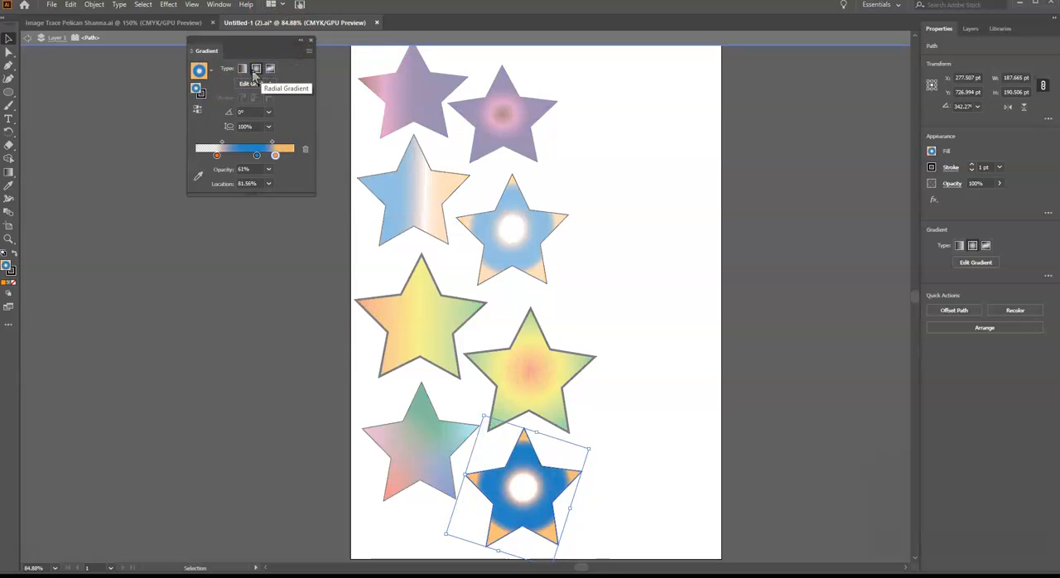
pyautogui.click(270, 69)
# Move the freeform gradient's yellow, blue and dark navy color stops within the star and add a stop in its lower-right point
pyautogui.click(523, 453)
pyautogui.moveTo(523, 454); pyautogui.dragTo(521, 469)
pyautogui.click(491, 540)
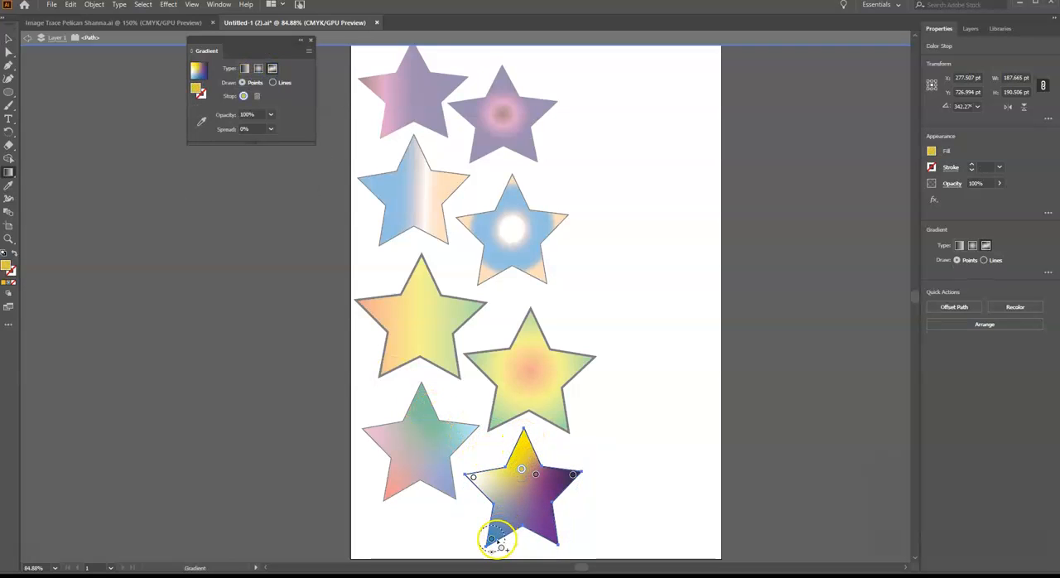
pyautogui.moveTo(492, 540); pyautogui.dragTo(505, 500)
pyautogui.click(546, 518)
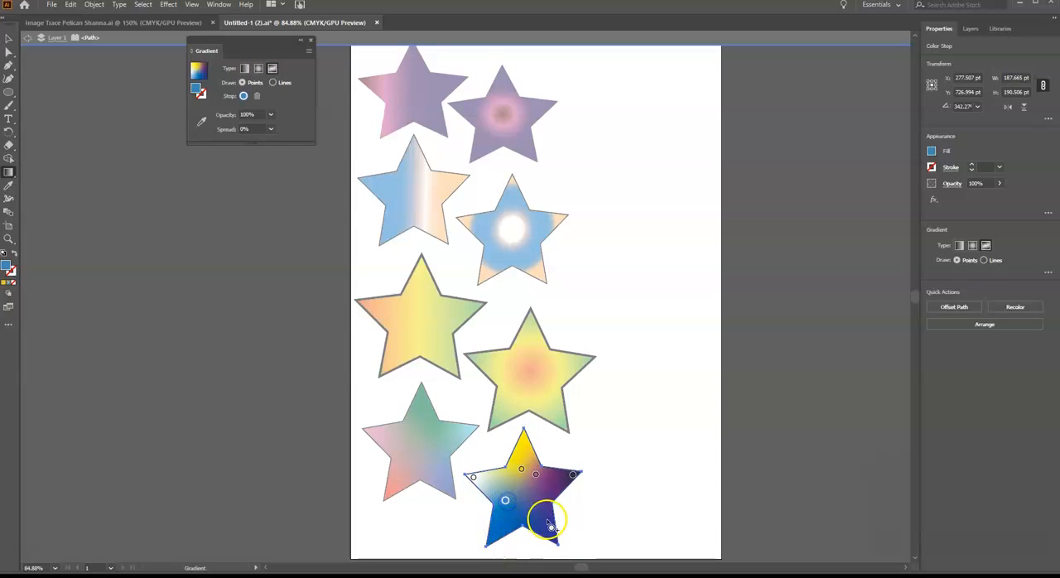
pyautogui.click(573, 476)
pyautogui.moveTo(572, 475); pyautogui.dragTo(545, 511)
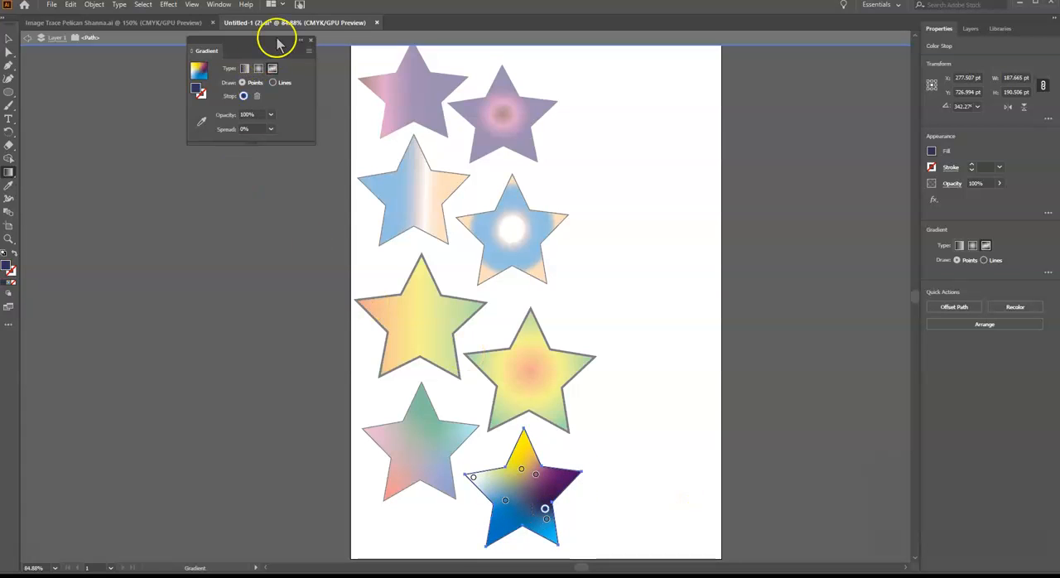
# Close the Gradient settings and exit isolation mode, leaving nothing selected
pyautogui.click(311, 40)
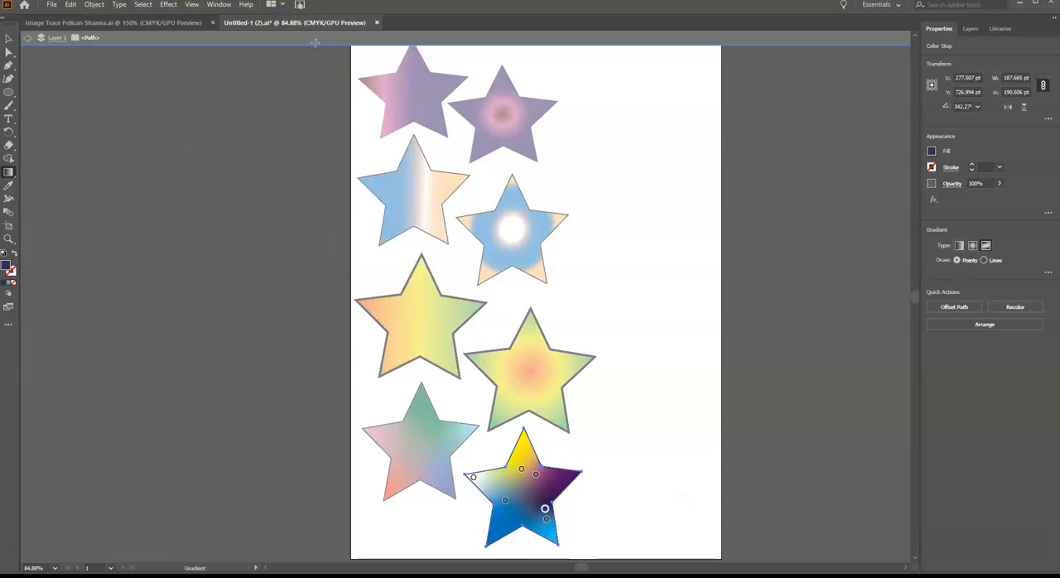
pyautogui.click(9, 38)
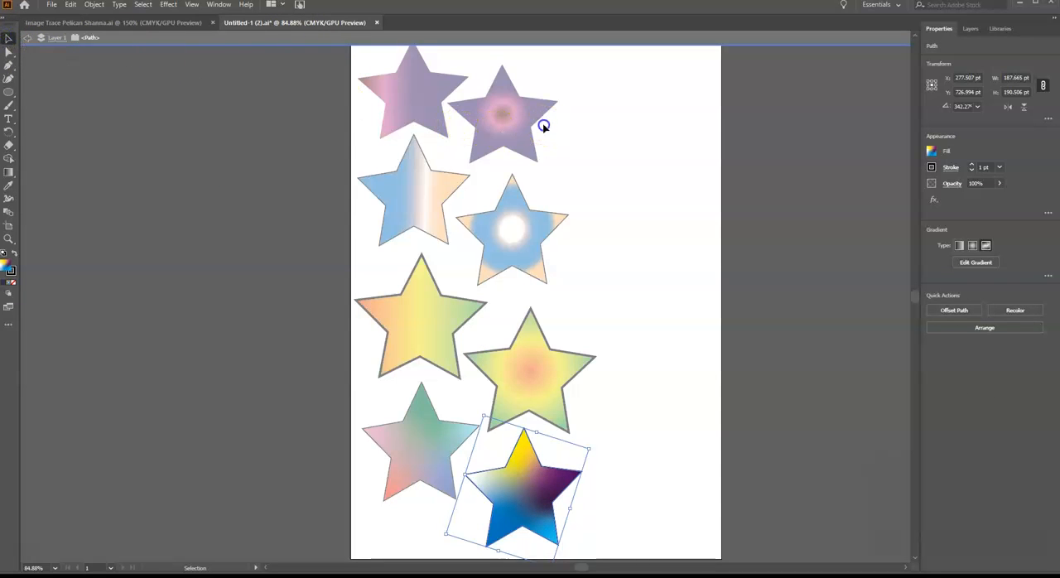
pyautogui.click(651, 125)
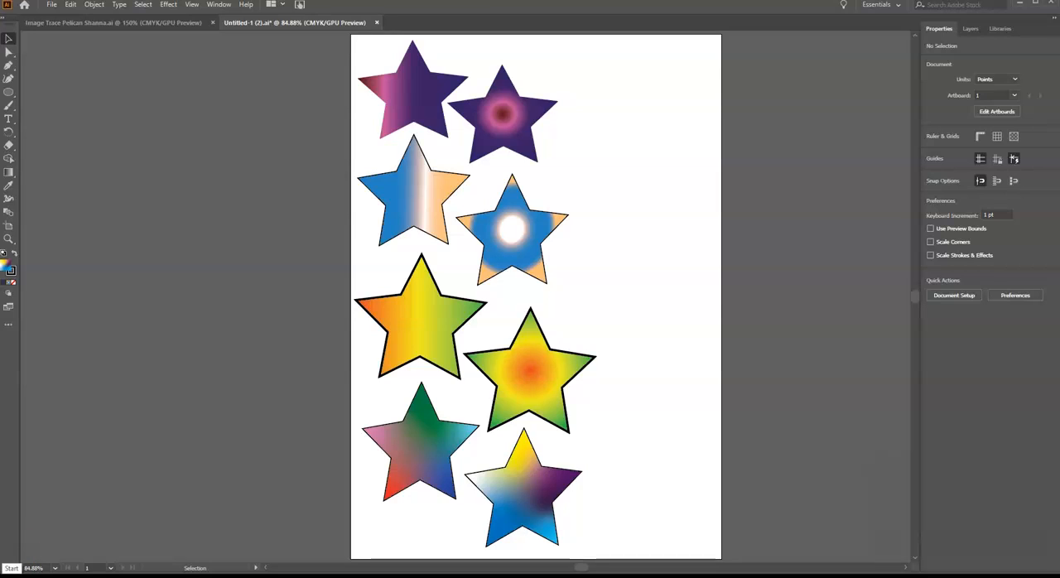
# Bring up the Artboards list beside the page and add a second artboard to the document
pyautogui.click(218, 5)
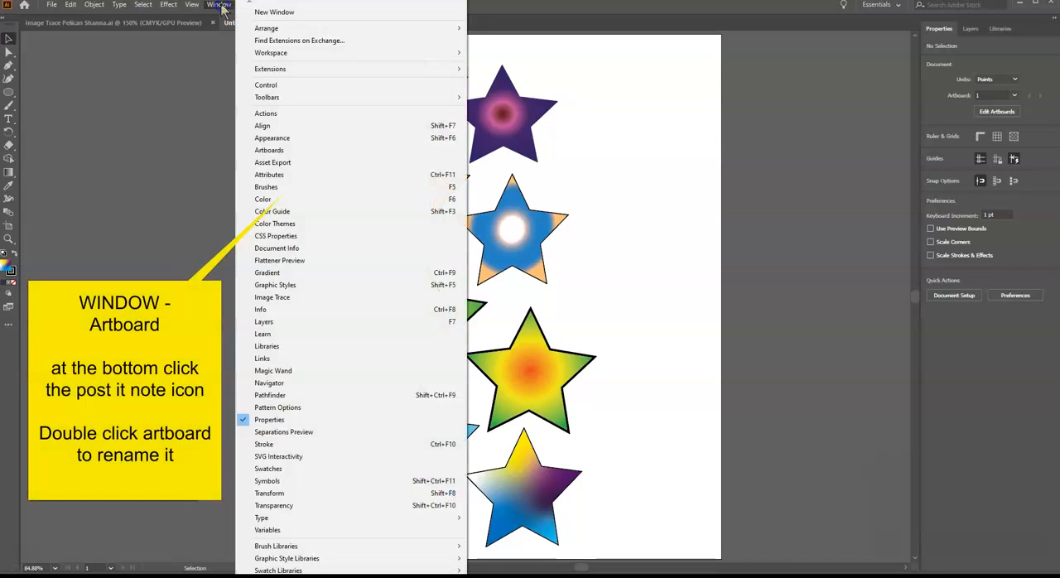
pyautogui.click(270, 151)
pyautogui.moveTo(428, 184); pyautogui.dragTo(257, 65)
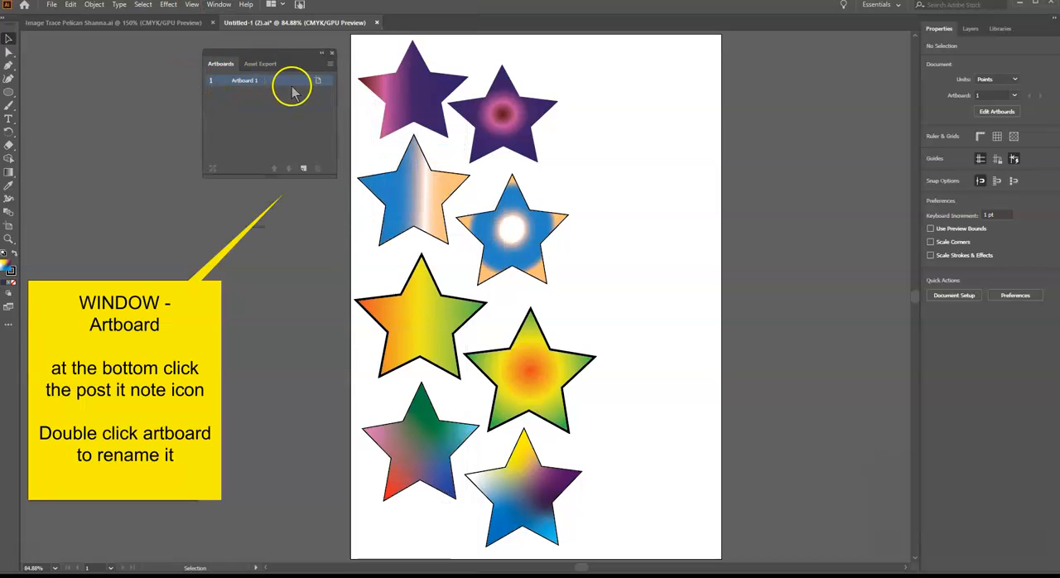
pyautogui.click(303, 170)
# Rename the second artboard to "Bike" and the first to "Gradient Stars"
pyautogui.doubleClick(244, 91)
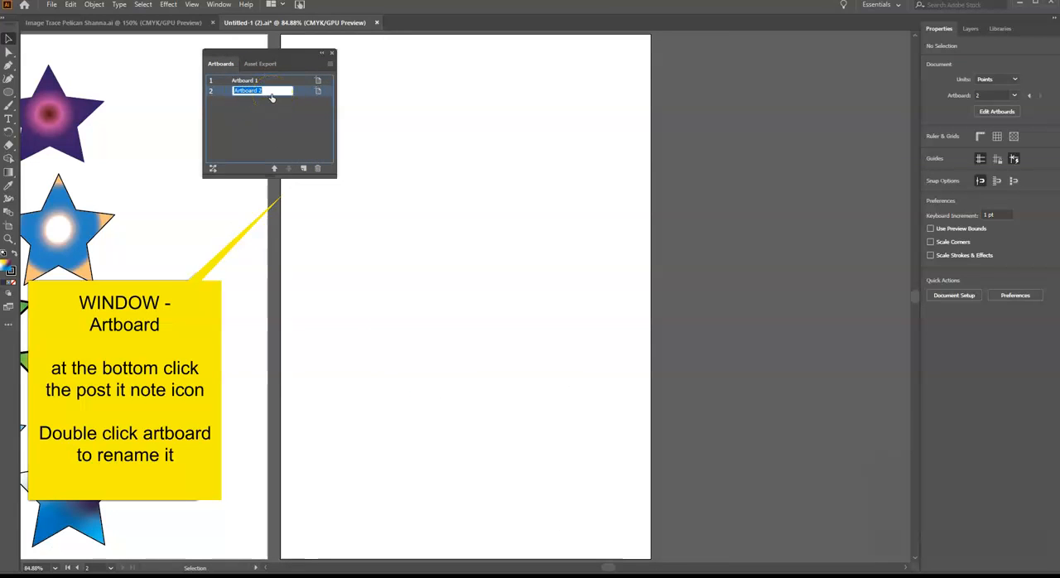
pyautogui.write('Bir')
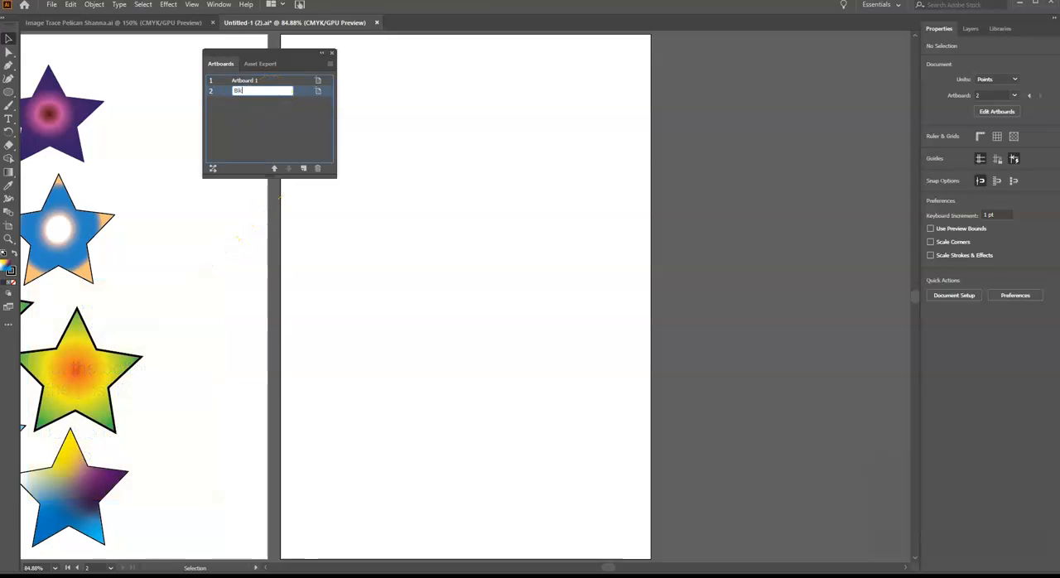
pyautogui.doubleClick(242, 80)
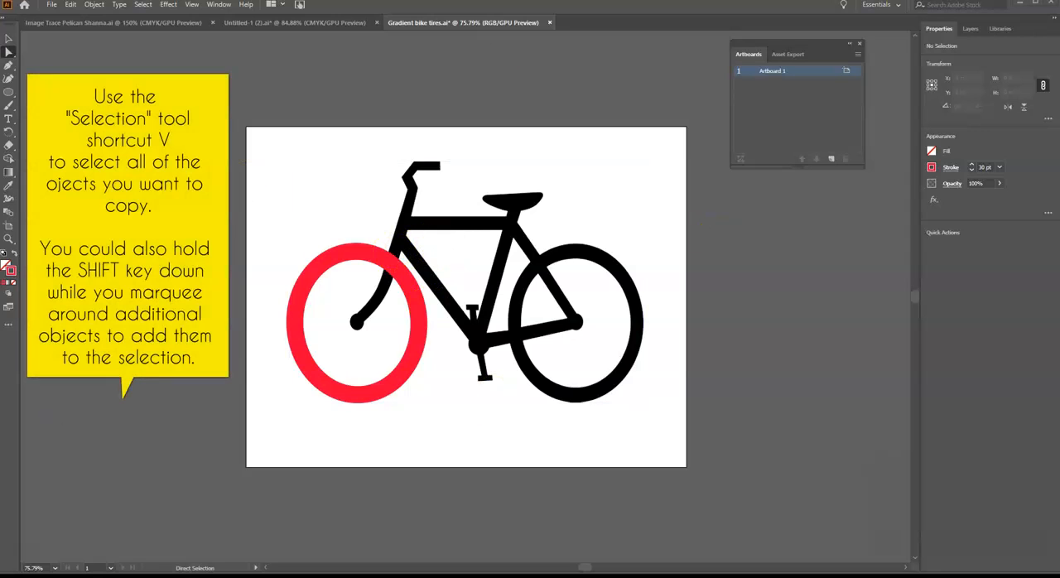
# Select the entire bicycle drawing in Gradient bike tires.ai with the Selection tool and copy it
pyautogui.click(8, 41)
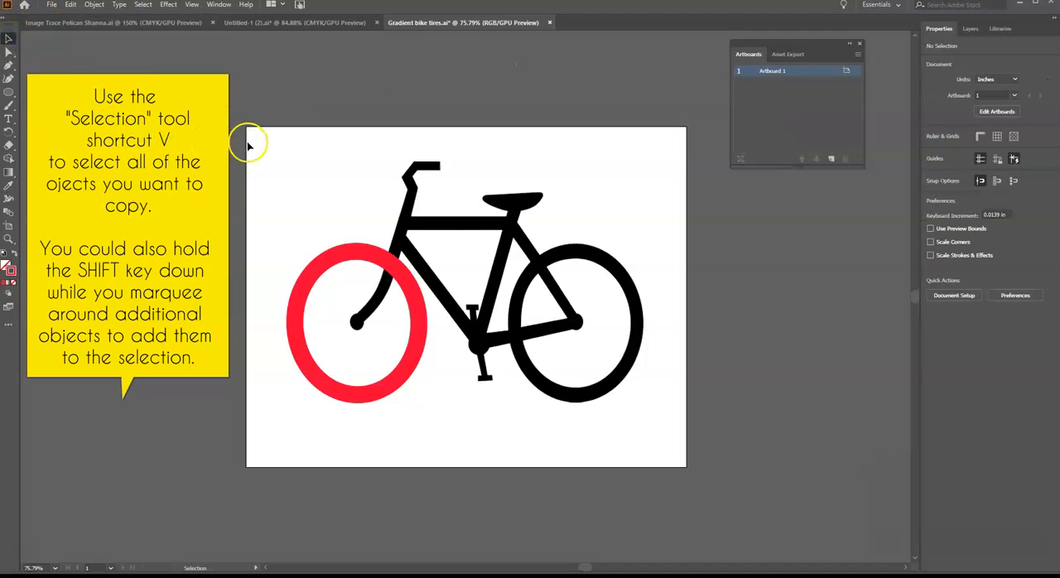
pyautogui.moveTo(270, 137); pyautogui.dragTo(677, 425)
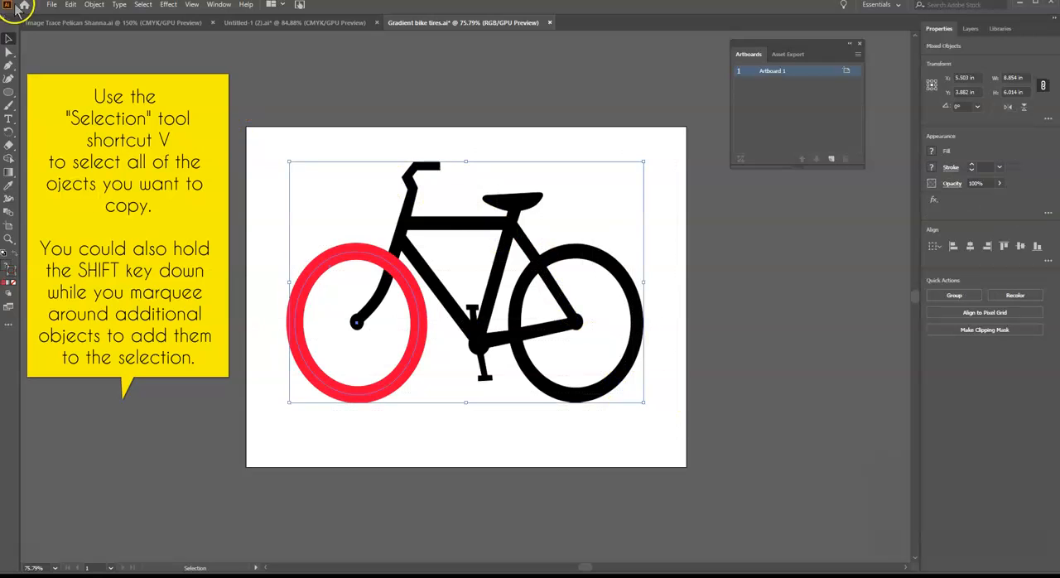
pyautogui.click(72, 5)
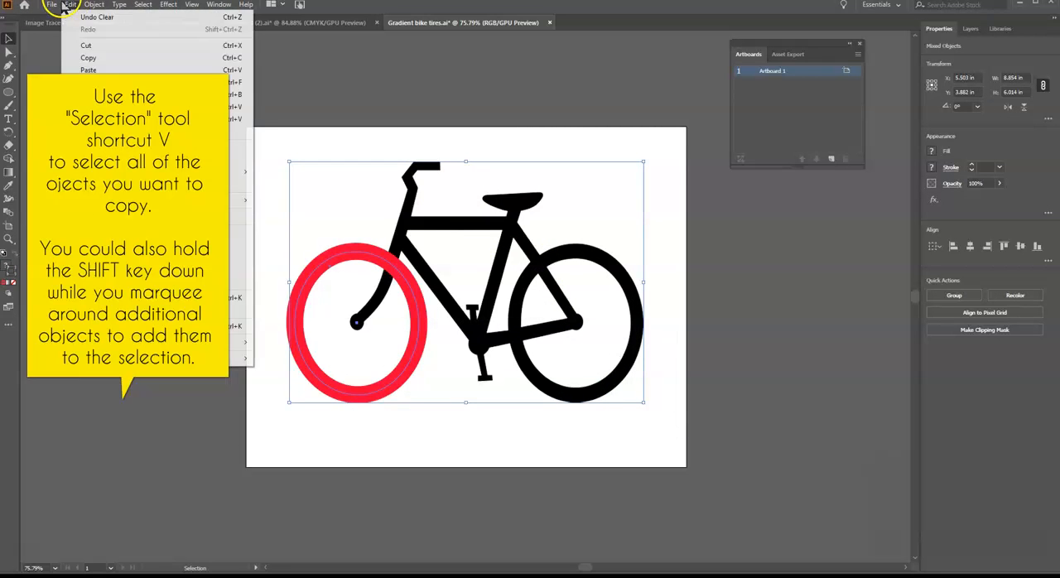
pyautogui.click(72, 58)
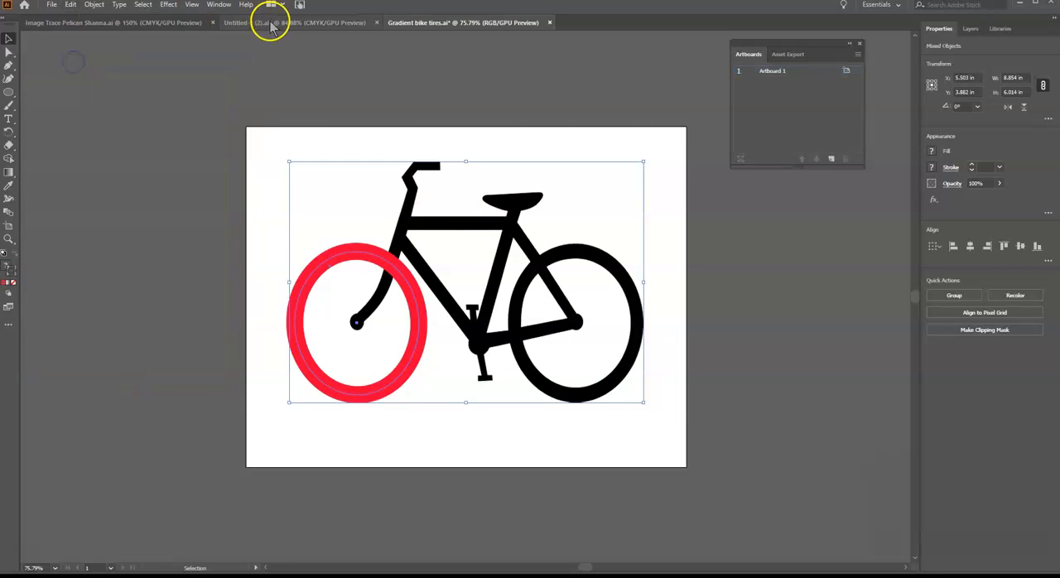
# Paste the copied bicycle onto the Bike artboard of the Untitled-1 (2).ai document
pyautogui.click(267, 23)
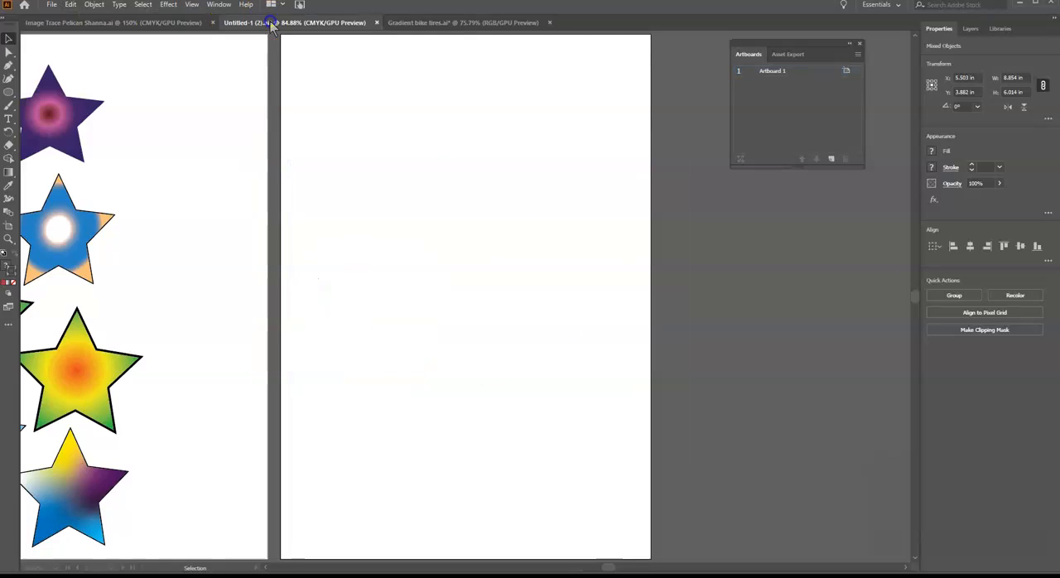
pyautogui.click(71, 5)
pyautogui.click(89, 70)
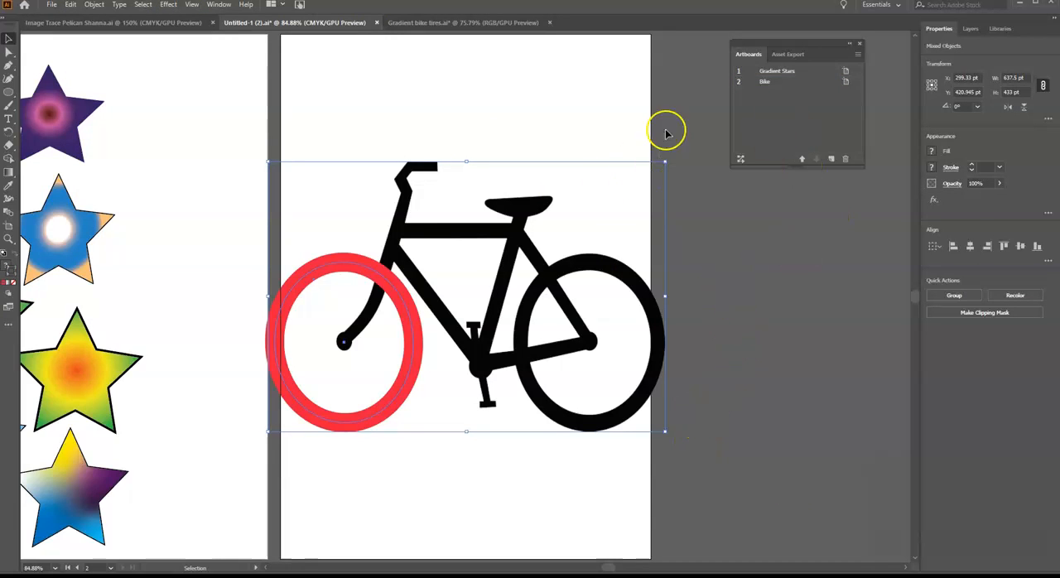
# Scale the pasted bicycle down to about 563 by 346 pt and position it within the edges of the Bike artboard
pyautogui.moveTo(665, 162); pyautogui.dragTo(630, 207)
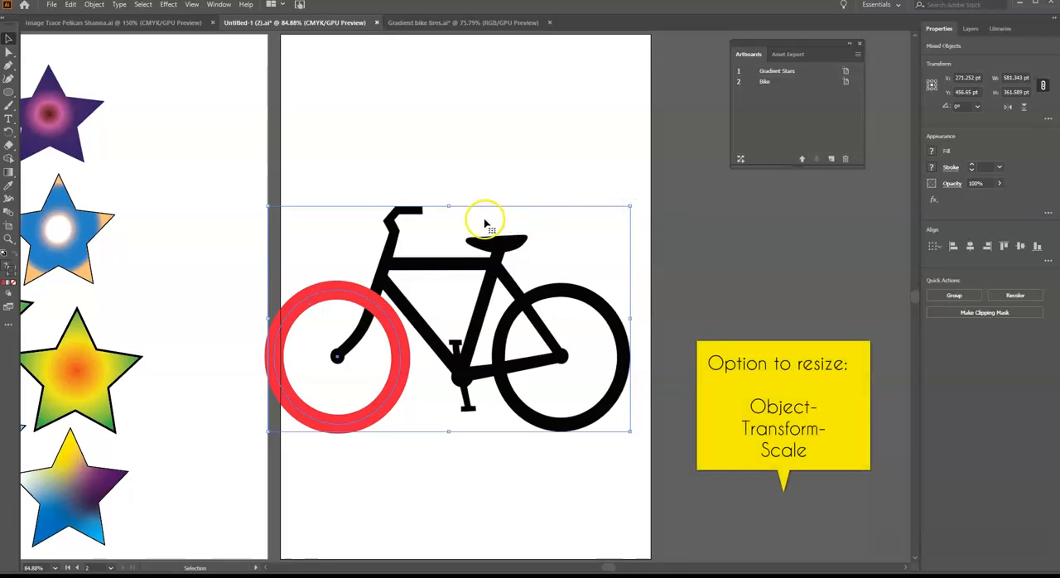
pyautogui.moveTo(485, 217); pyautogui.dragTo(503, 199)
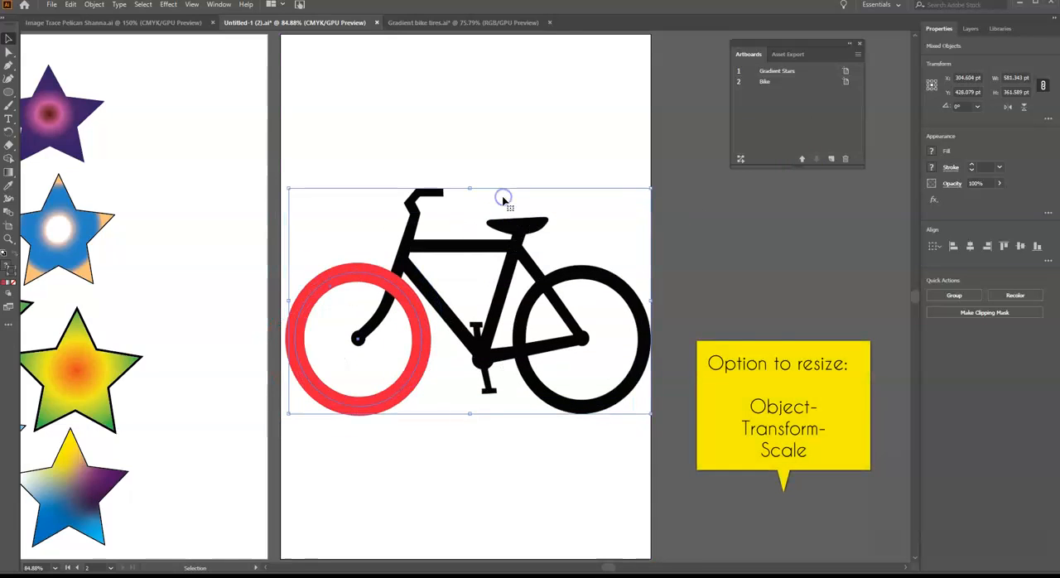
pyautogui.moveTo(651, 190); pyautogui.dragTo(638, 199)
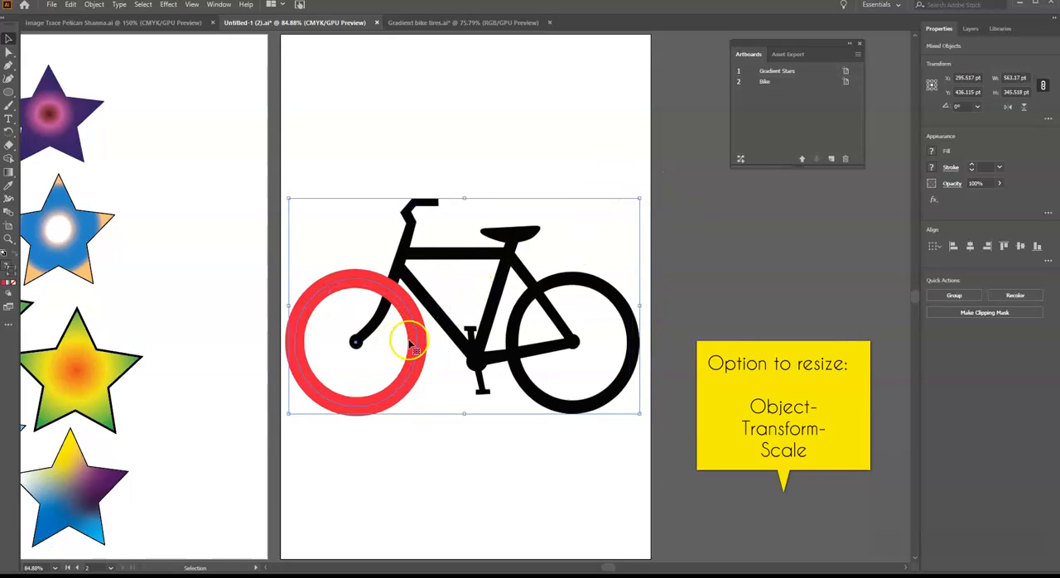
pyautogui.click(407, 130)
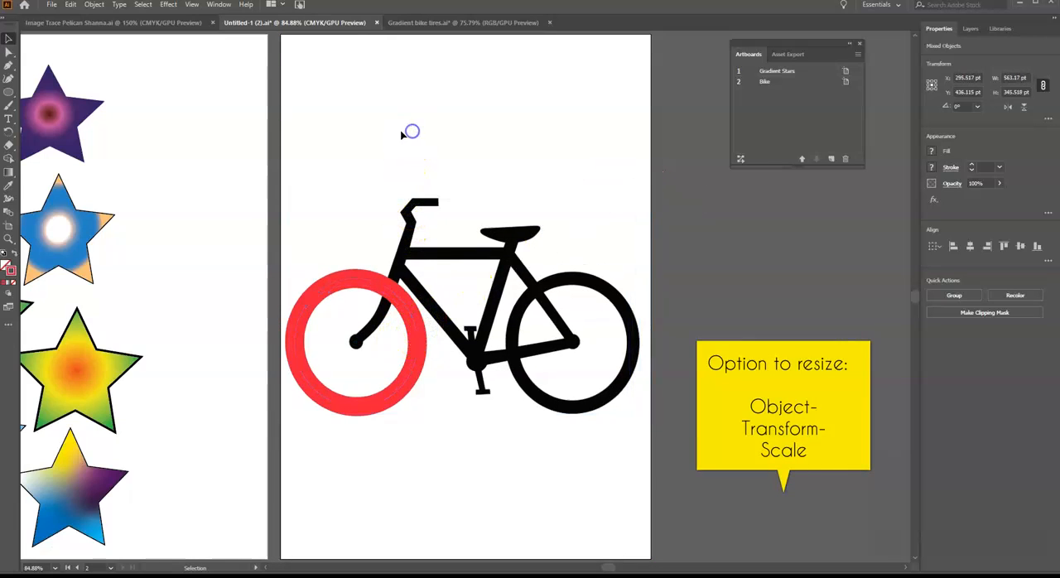
# Select the red front tire ring and load the Brights gradient swatch library for its stroke
pyautogui.click(375, 282)
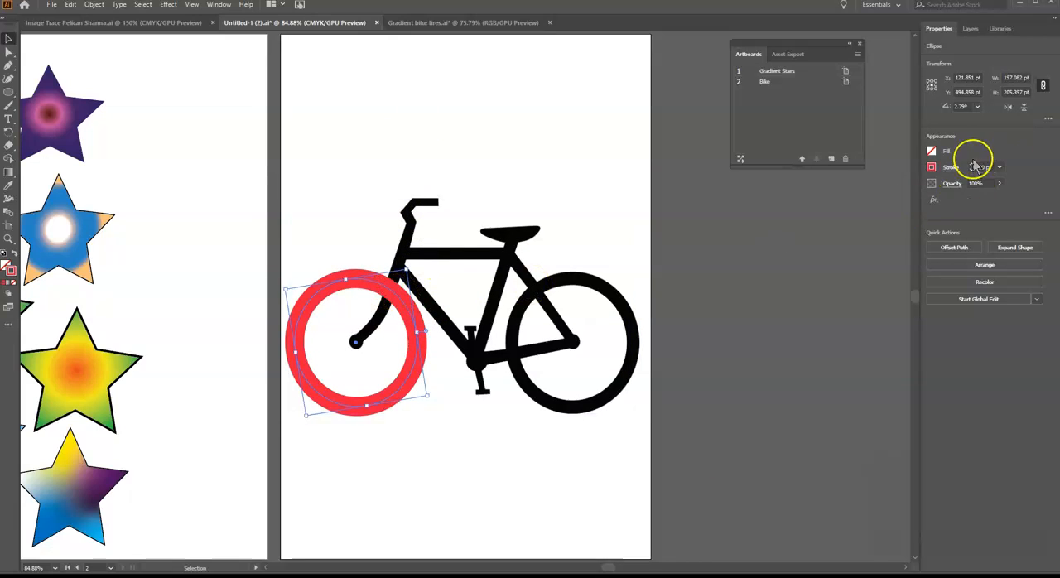
pyautogui.click(931, 168)
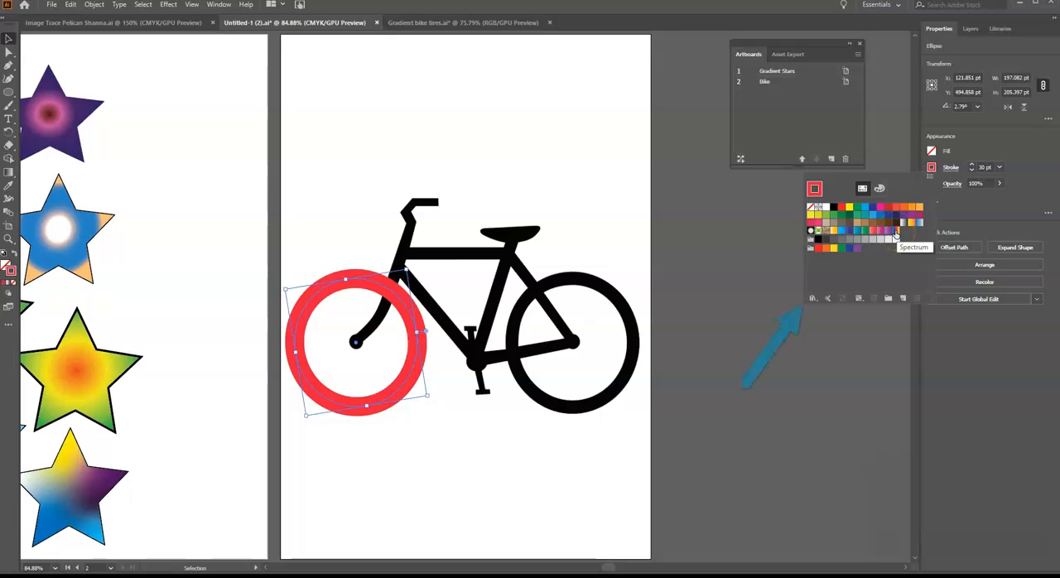
pyautogui.click(815, 299)
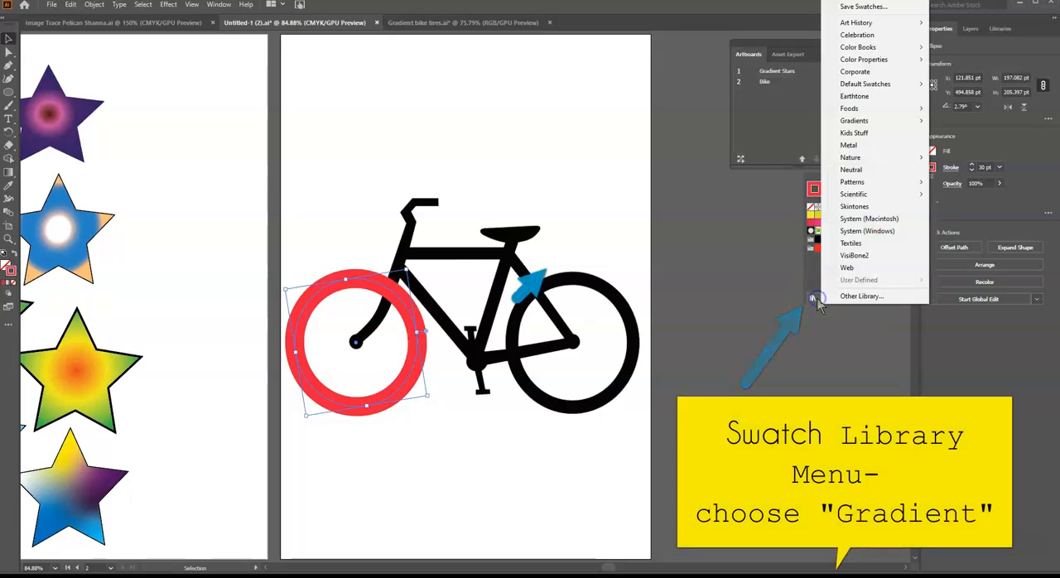
pyautogui.click(855, 122)
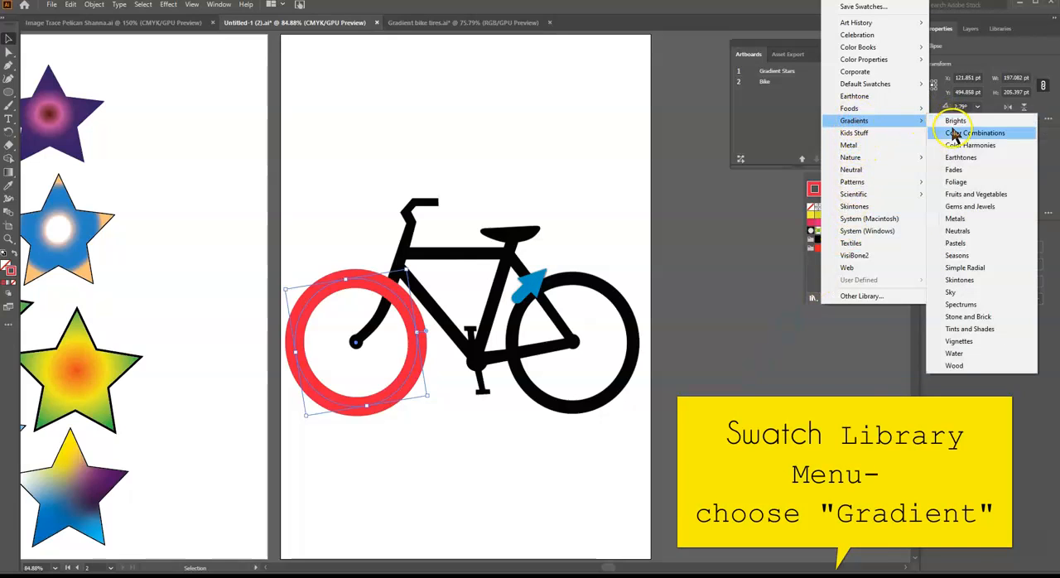
pyautogui.click(950, 121)
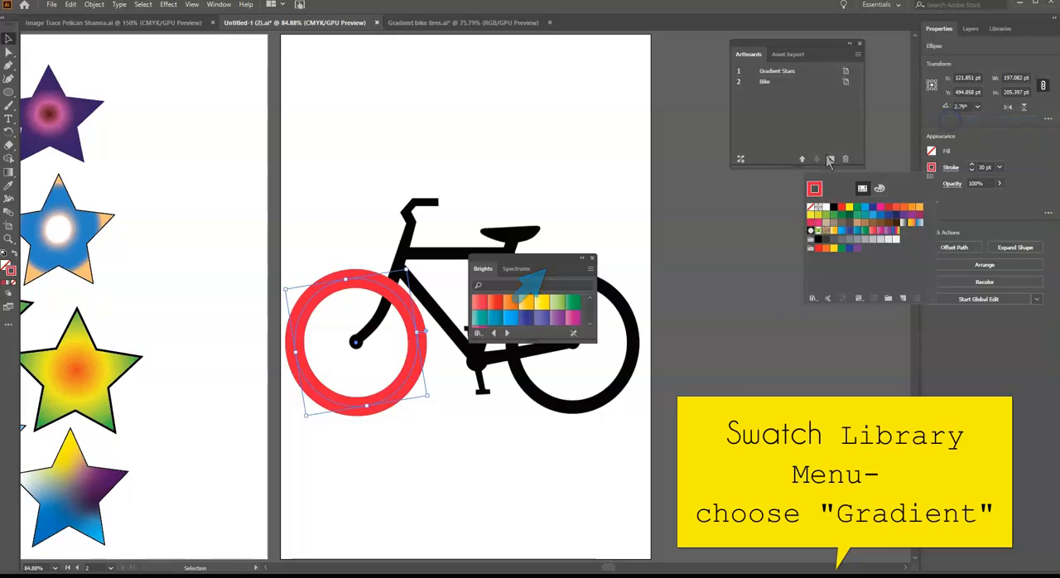
# Apply the bright rainbow swatch from the Spectrums gradient library to the front tire's stroke and move the library clear of the bicycle
pyautogui.click(813, 298)
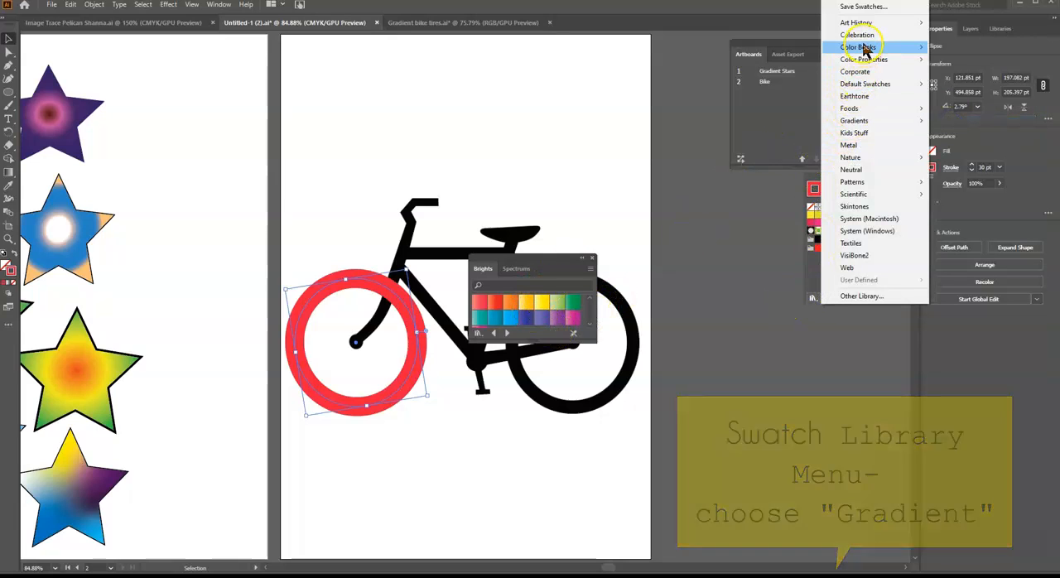
pyautogui.moveTo(862, 122)
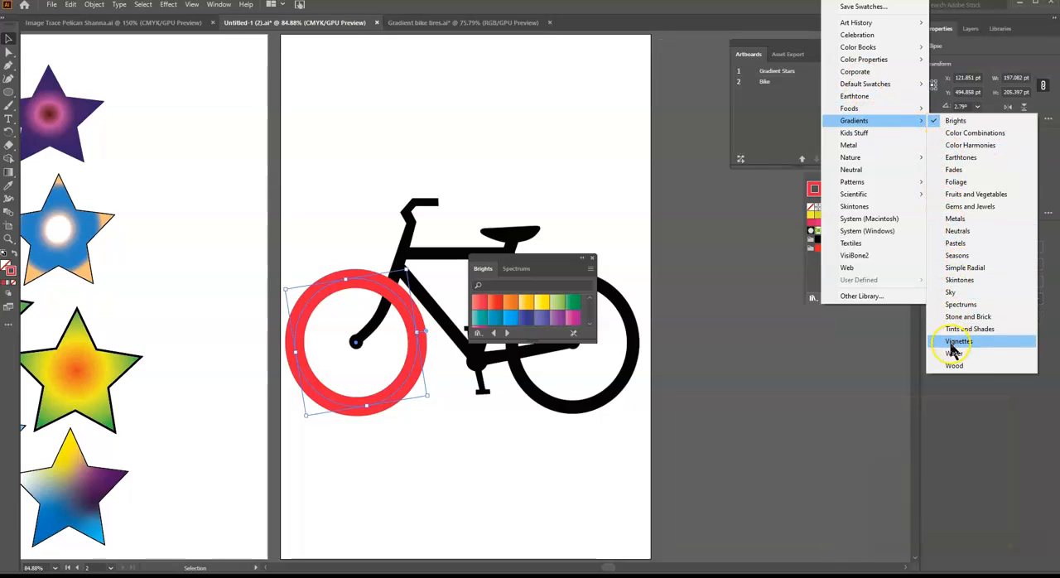
pyautogui.click(956, 304)
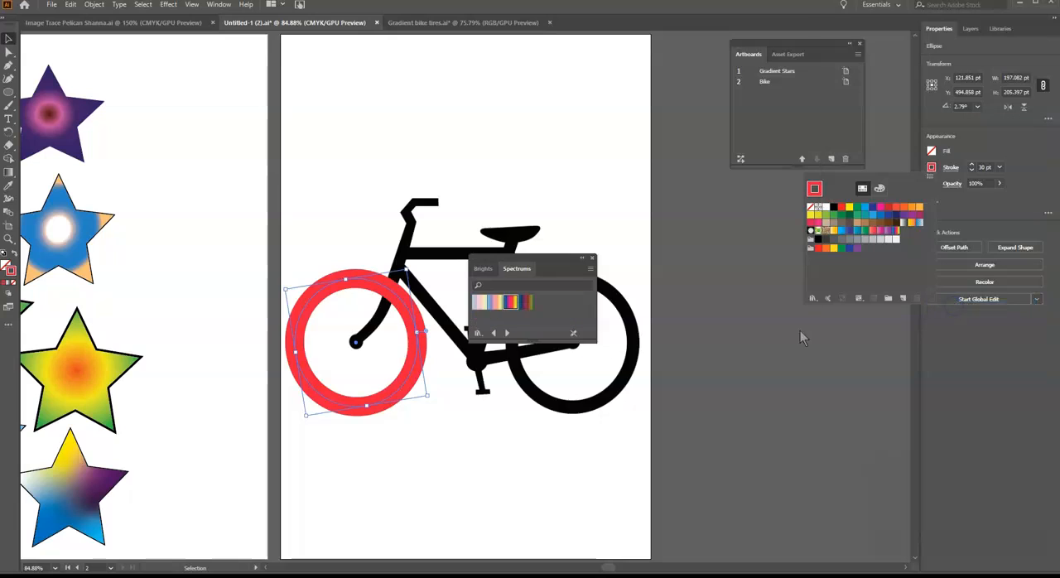
pyautogui.click(508, 298)
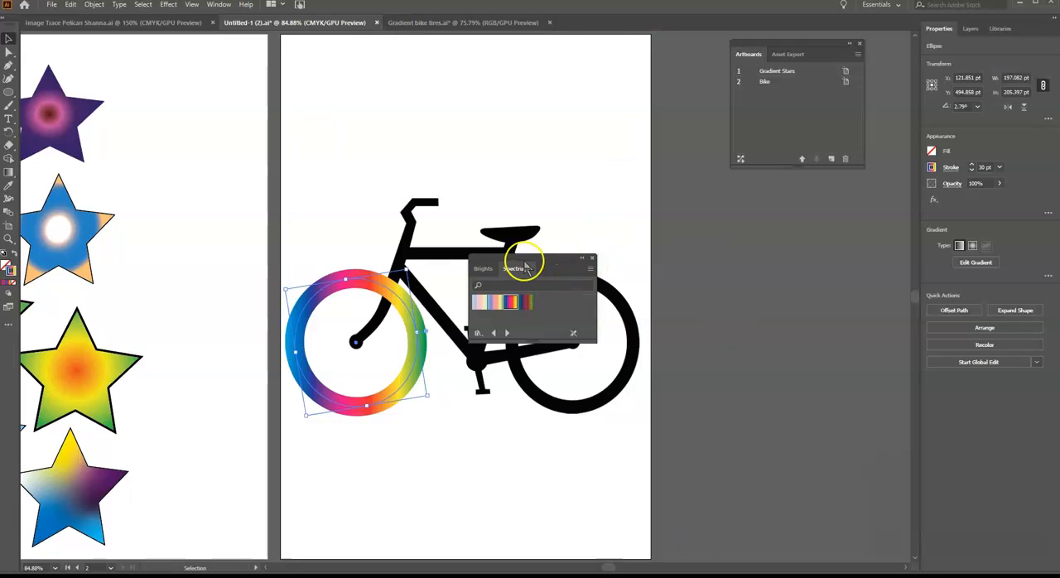
pyautogui.moveTo(547, 264); pyautogui.dragTo(561, 53)
pyautogui.click(540, 116)
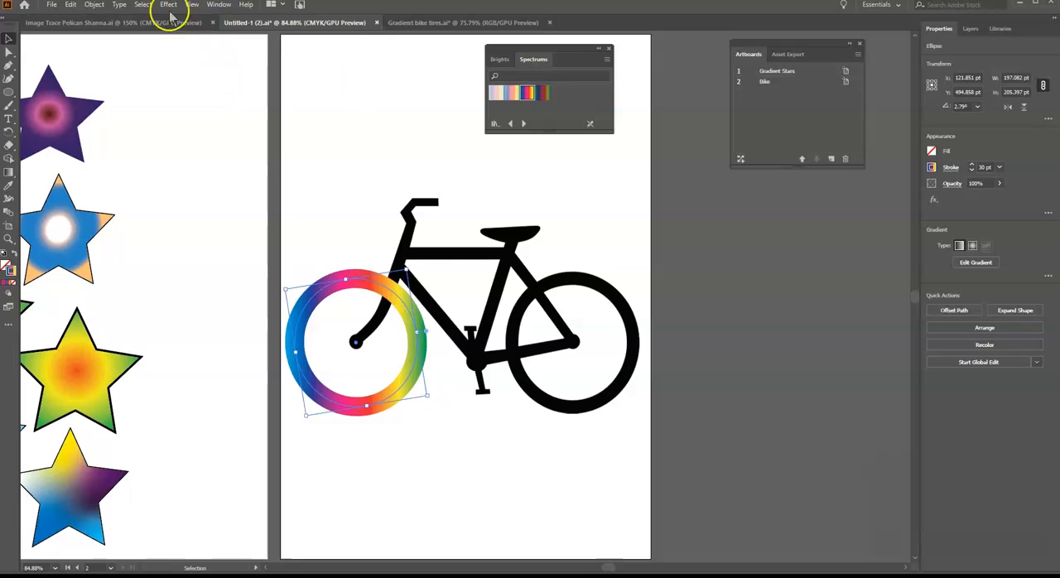
# Bring up the Gradient settings for the tire's stroke and shift the pink color stop toward the middle of the gradient slider
pyautogui.click(191, 5)
pyautogui.click(217, 5)
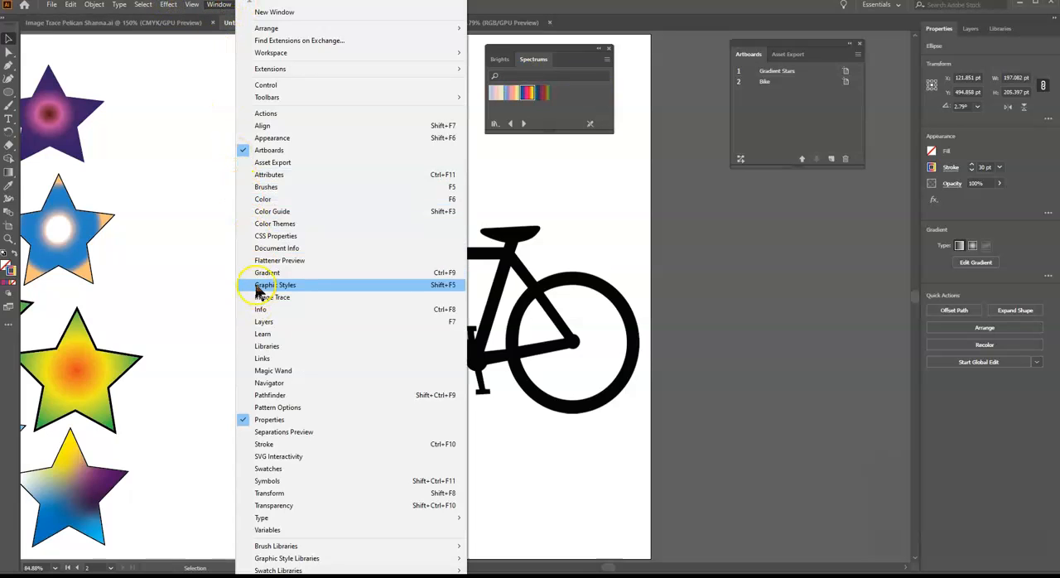
pyautogui.click(259, 273)
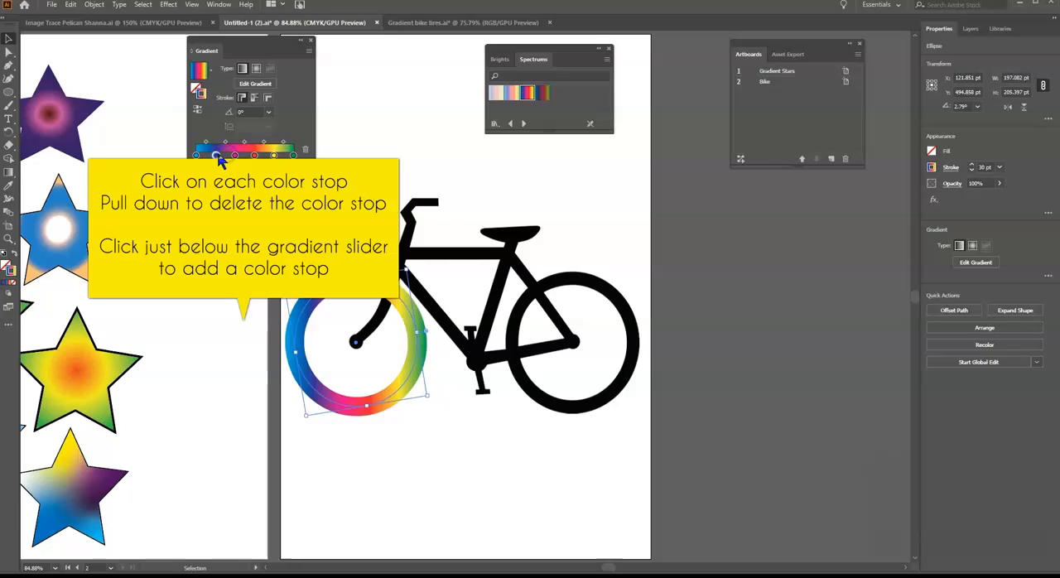
pyautogui.moveTo(235, 155); pyautogui.dragTo(245, 155)
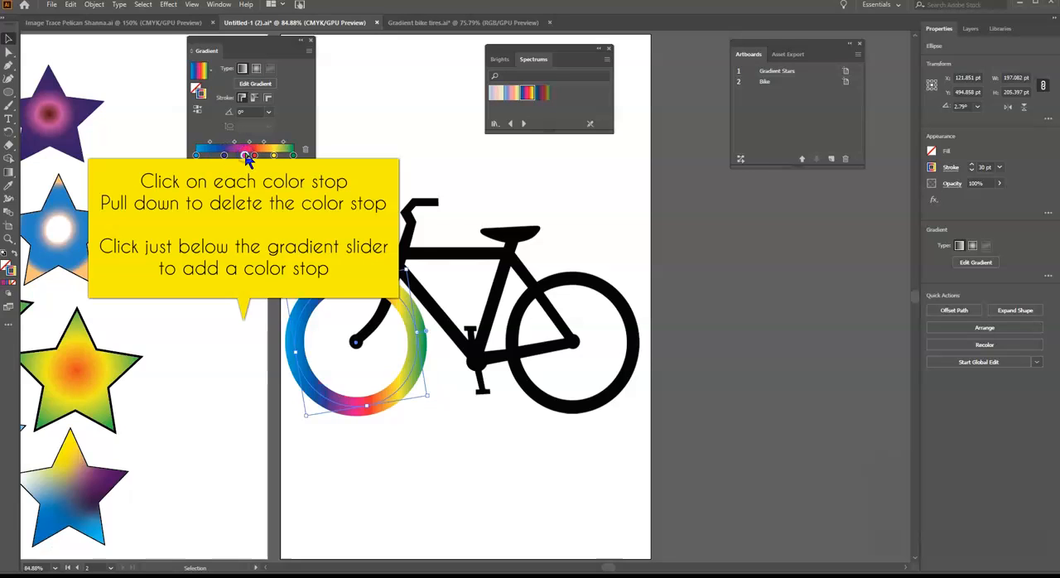
pyautogui.click(222, 155)
pyautogui.moveTo(219, 156); pyautogui.dragTo(217, 156)
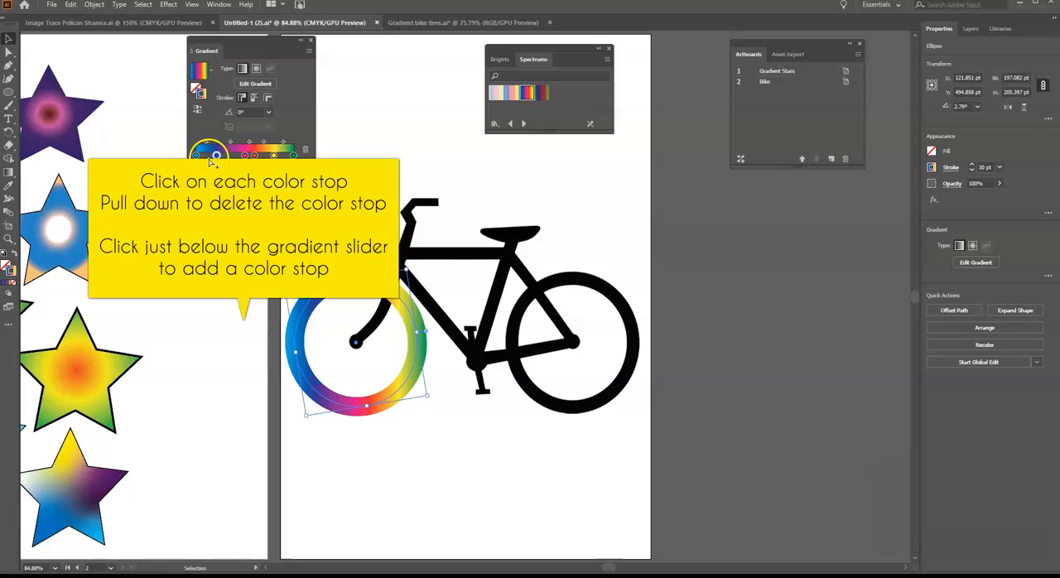
# Reduce the tire's gradient to blue, pink and yellow color stops, with yellow near the slider's end and pink at 51.17%
pyautogui.moveTo(217, 155); pyautogui.dragTo(216, 202)
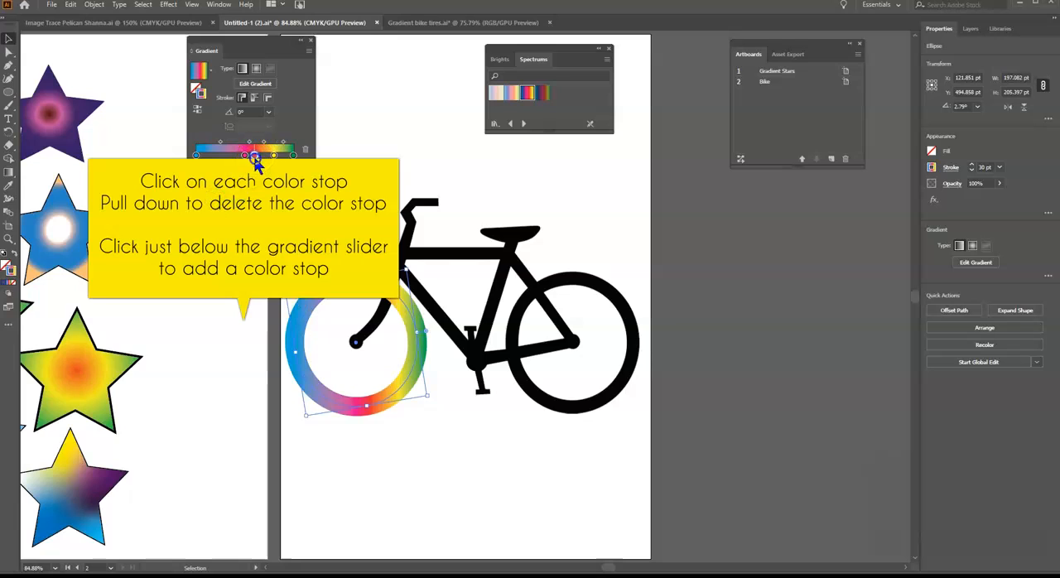
pyautogui.moveTo(255, 161); pyautogui.dragTo(253, 217)
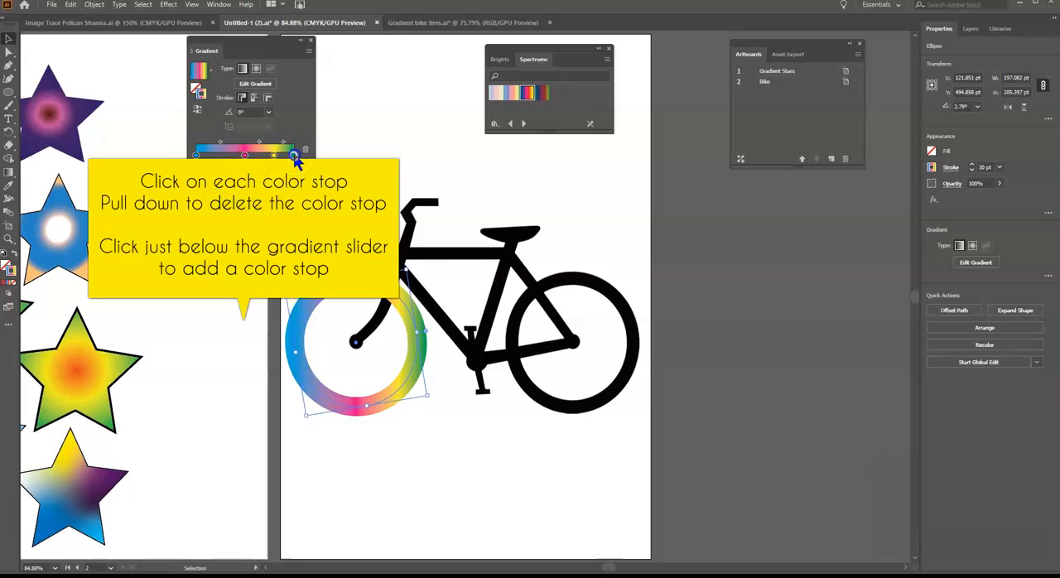
pyautogui.moveTo(294, 156); pyautogui.dragTo(291, 227)
pyautogui.moveTo(276, 159); pyautogui.dragTo(292, 156)
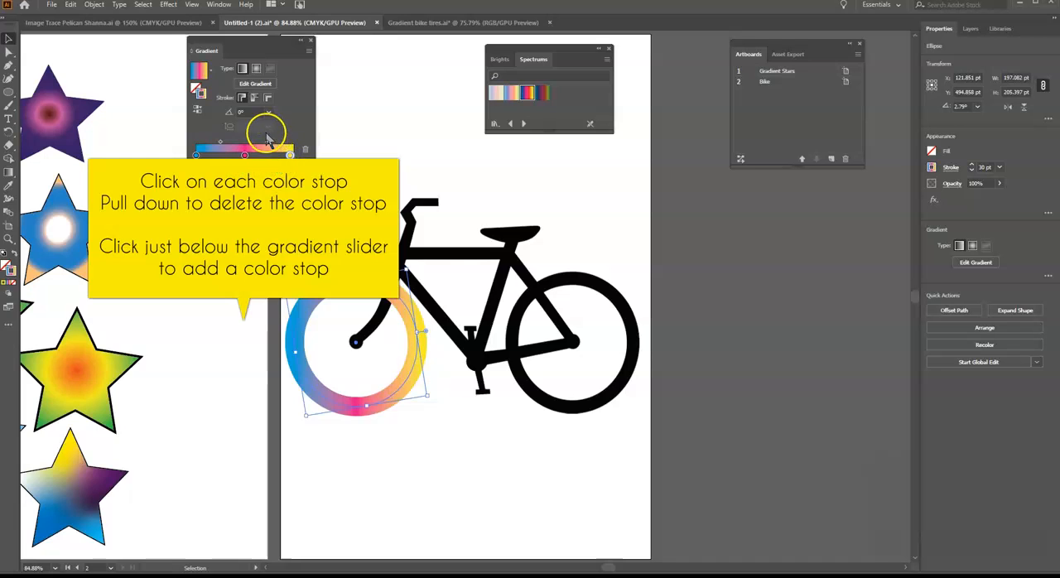
pyautogui.click(247, 157)
pyautogui.moveTo(249, 157); pyautogui.dragTo(245, 155)
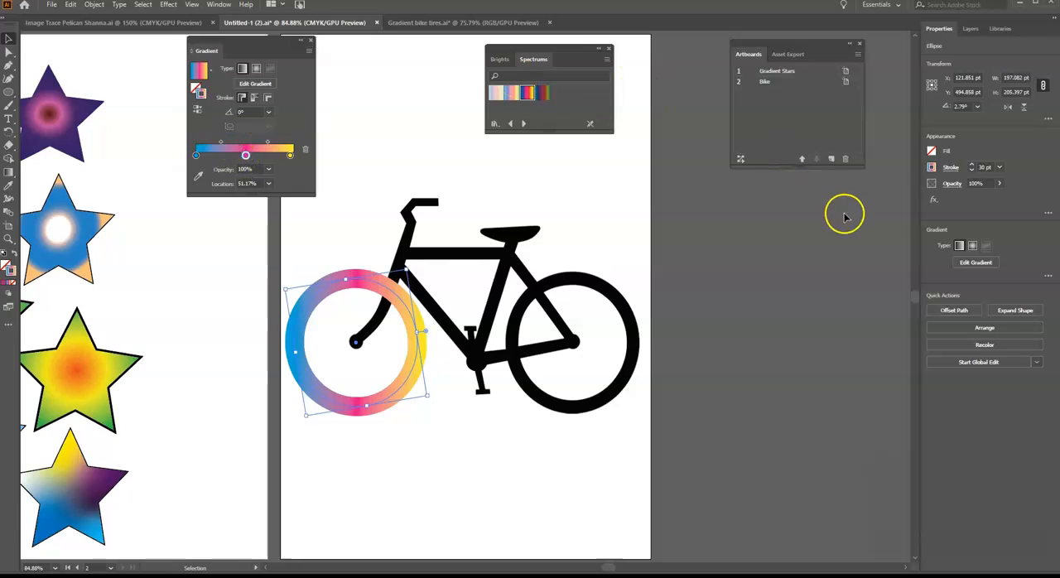
# Set the front tire's stroke weight to 23 pt and close the Gradient settings
pyautogui.click(972, 170)
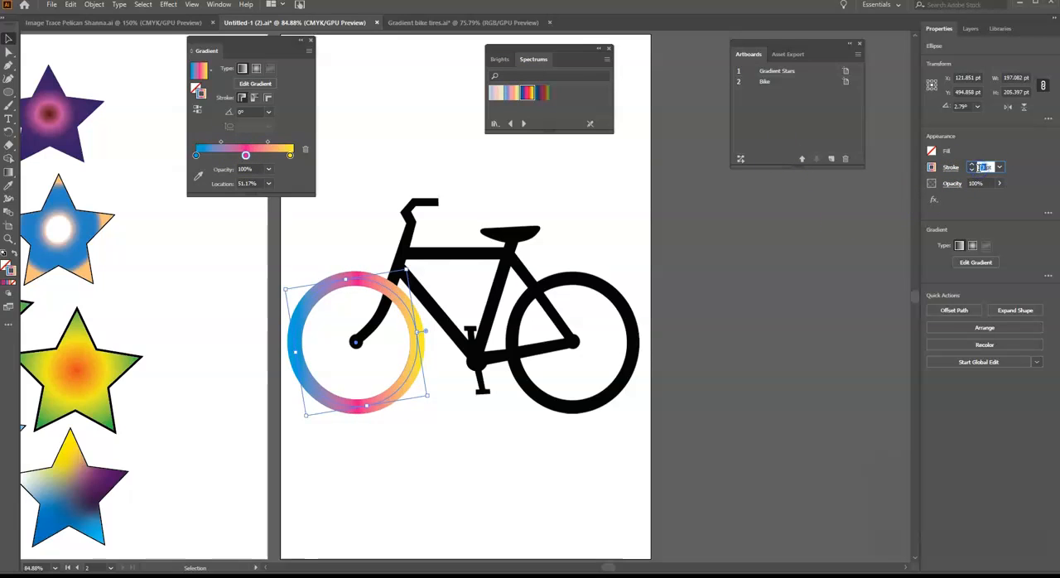
pyautogui.click(311, 41)
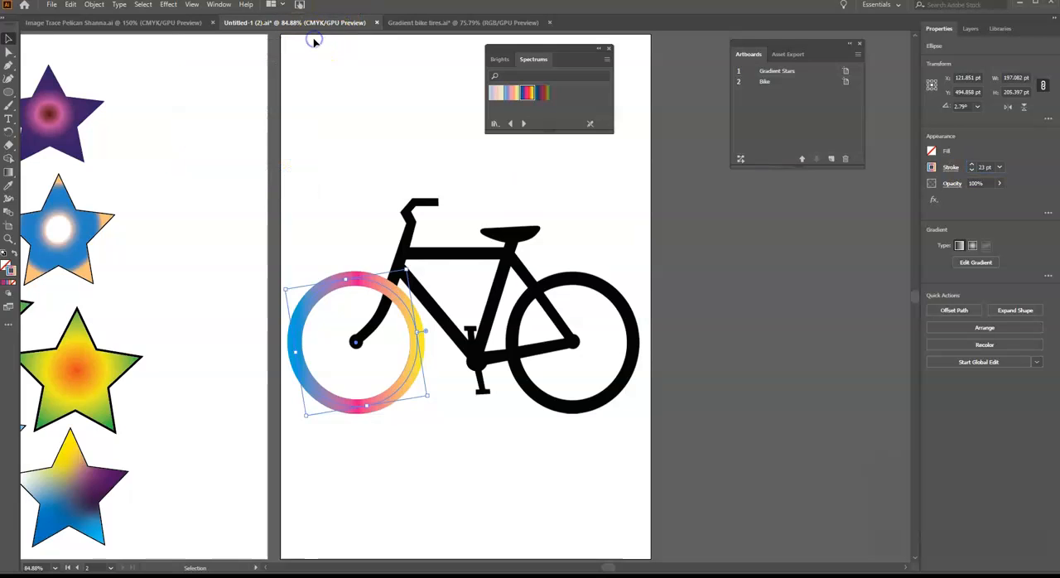
pyautogui.click(350, 95)
# Duplicate the gradient front tire horizontally onto the bicycle's rear wheel and deselect it
pyautogui.click(338, 286)
pyautogui.moveTo(335, 286); pyautogui.dragTo(552, 285)
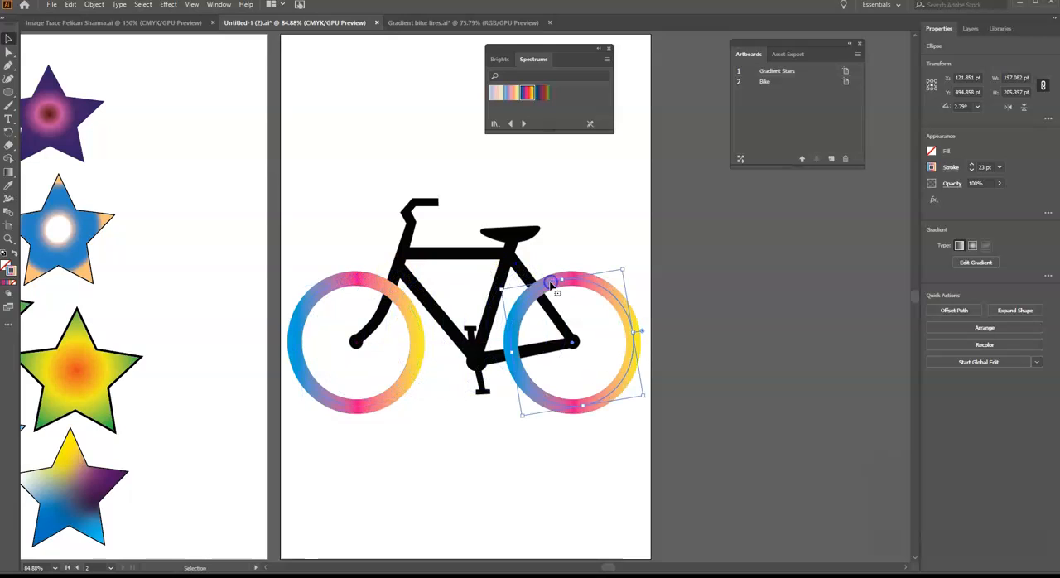
pyautogui.click(351, 100)
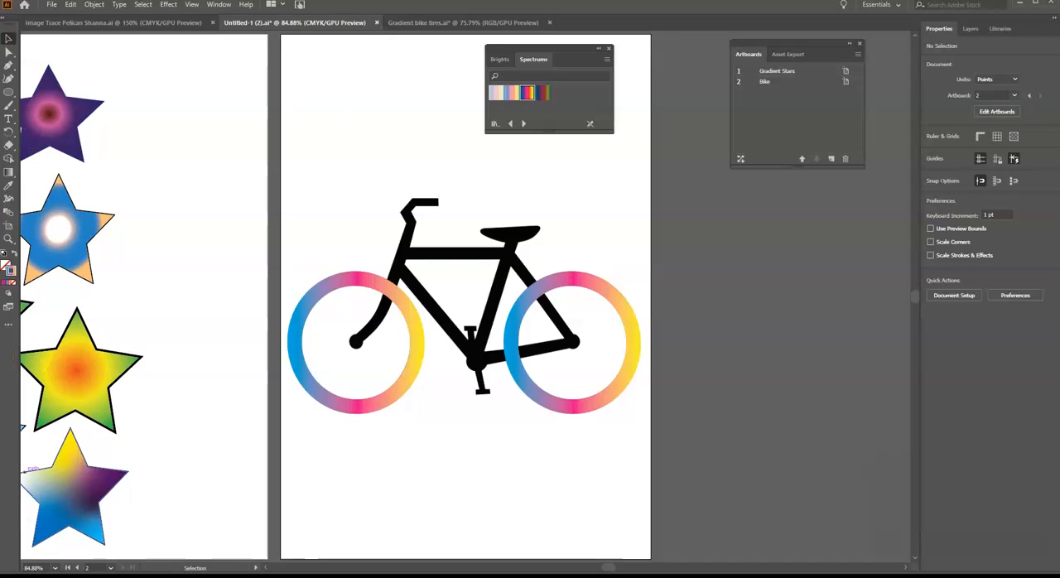
# Select the black bicycle frame group, entering and leaving its isolation mode
pyautogui.click(427, 278)
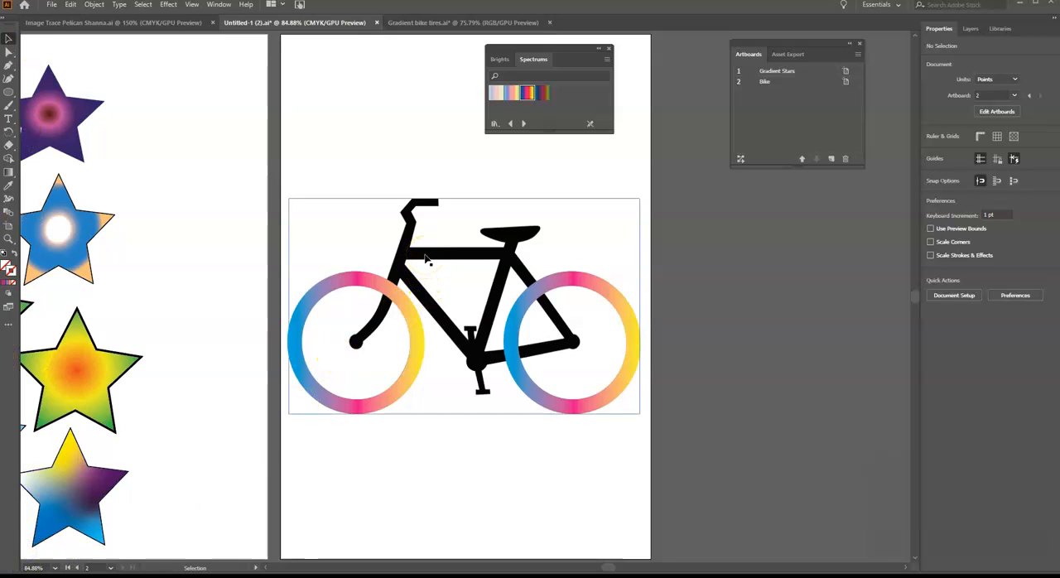
pyautogui.click(425, 261)
pyautogui.click(424, 267)
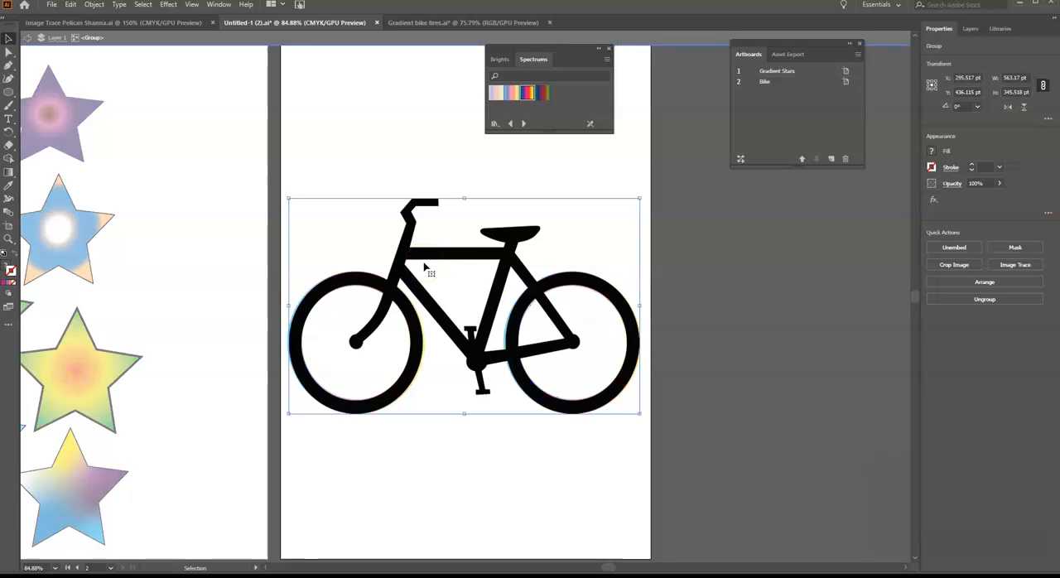
pyautogui.click(389, 168)
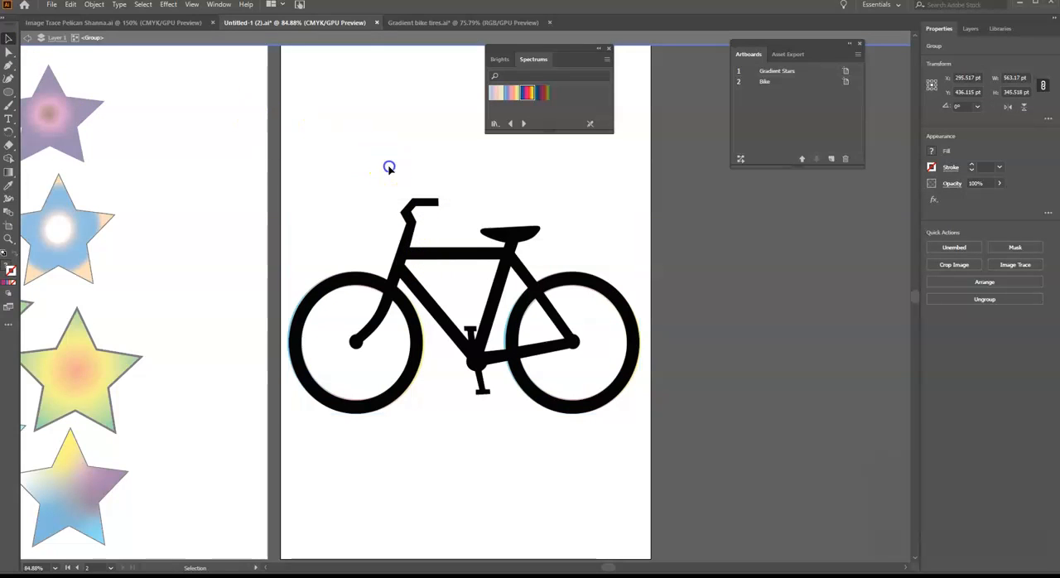
pyautogui.click(379, 391)
pyautogui.click(401, 396)
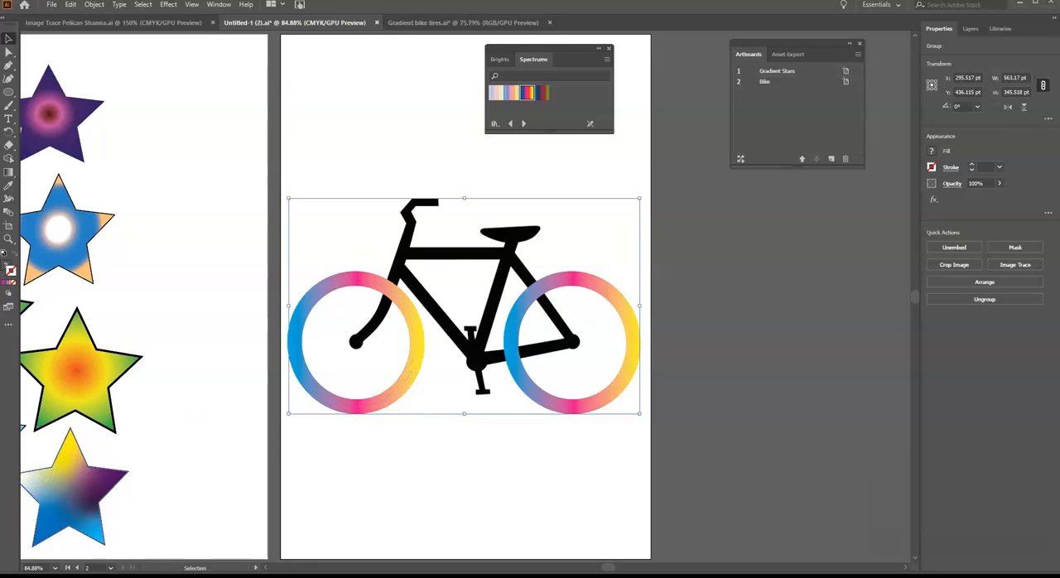